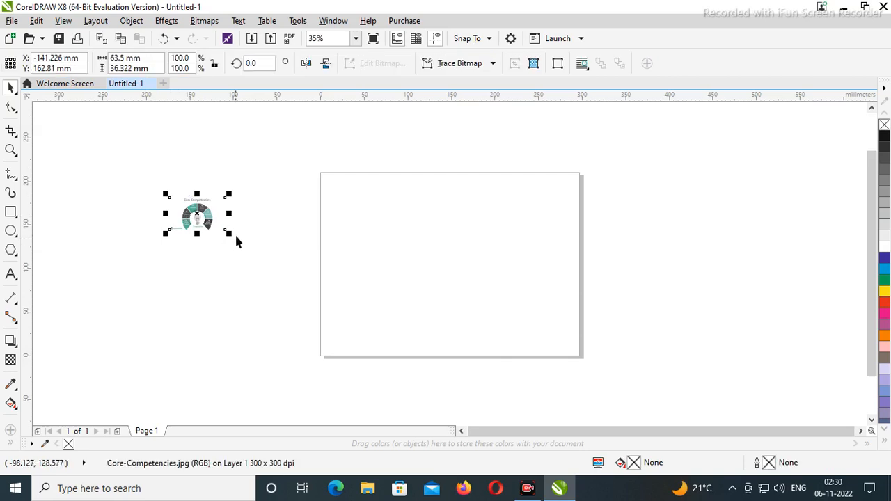
Step: Enlarge the Core-Competencies image proportionally to about 282 × 161 mm and place it beside the page's left edge
drag(230, 233, 410, 356)
drag(365, 306, 160, 277)
click(380, 173)
scroll(431, 174, down, 2)
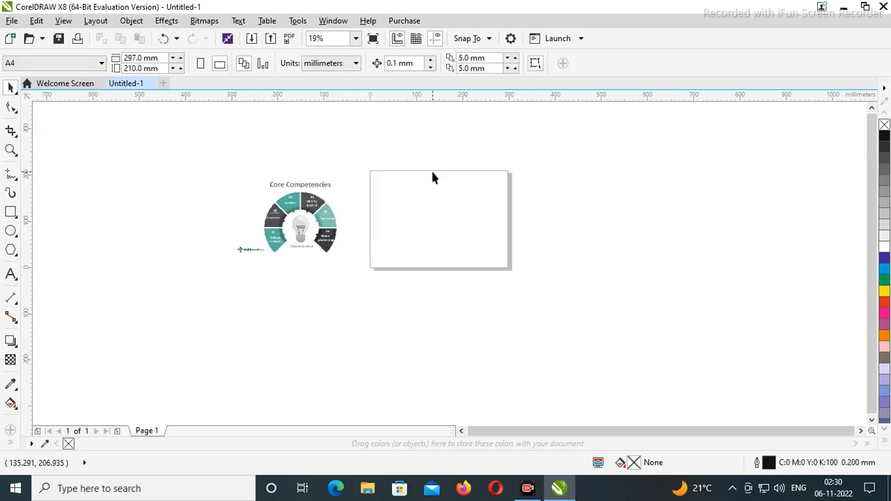
scroll(536, 321, up, 2)
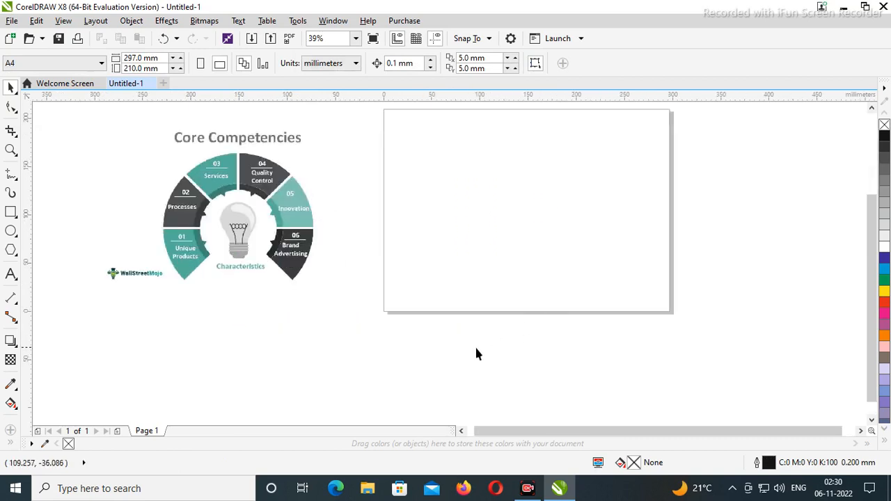
Step: Trim the image's empty side margins with the Shape tool, leaving it about 168 mm wide
click(291, 253)
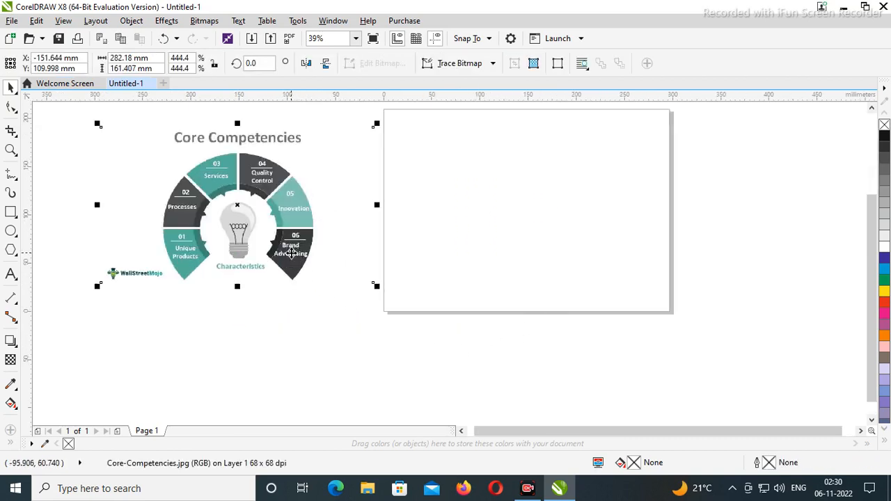
click(11, 108)
drag(327, 114, 318, 283)
drag(88, 115, 129, 312)
drag(102, 283, 158, 285)
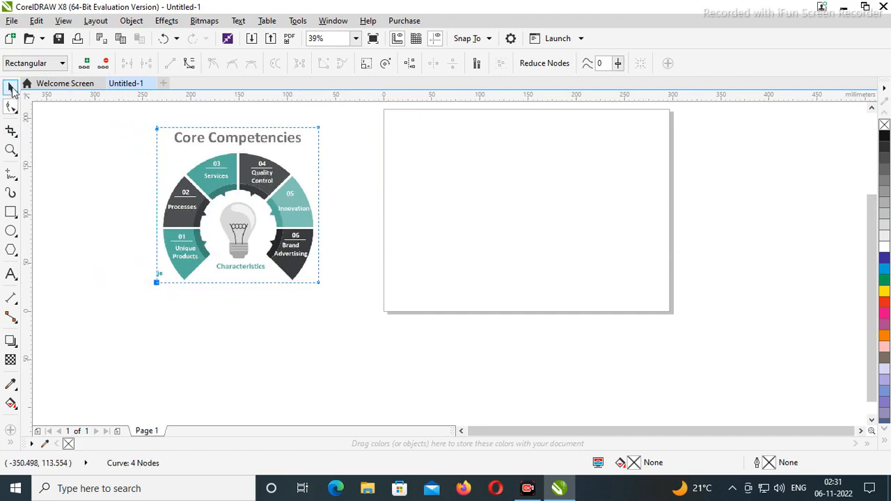
Step: Center the cropped image on the page
key(space)
key(p)
click(226, 257)
scroll(376, 256, down, 1)
key(F2)
drag(382, 186, 560, 323)
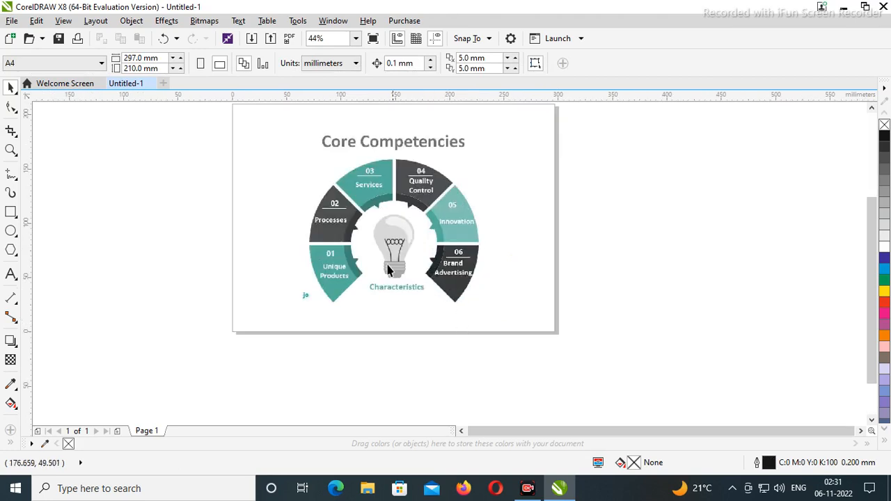
Step: Draw a circle about 156 mm in diameter over the diagram and fit it to the arc's outer edge
click(11, 232)
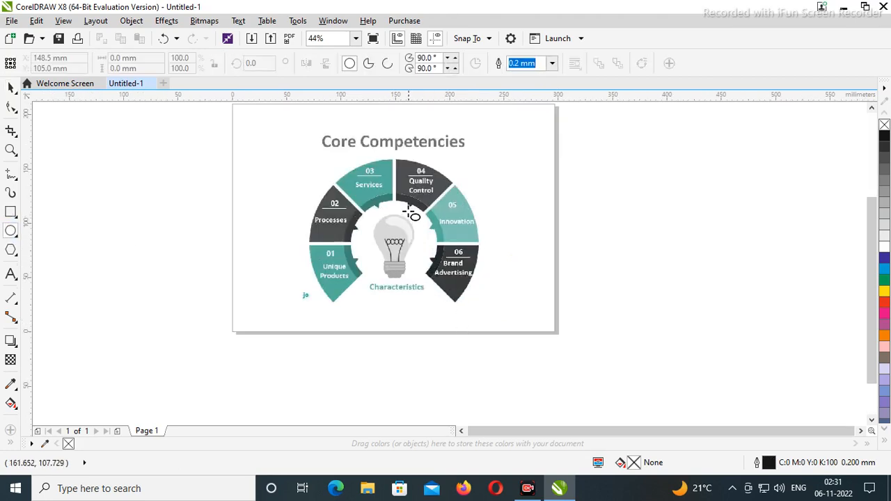
drag(303, 161, 478, 284)
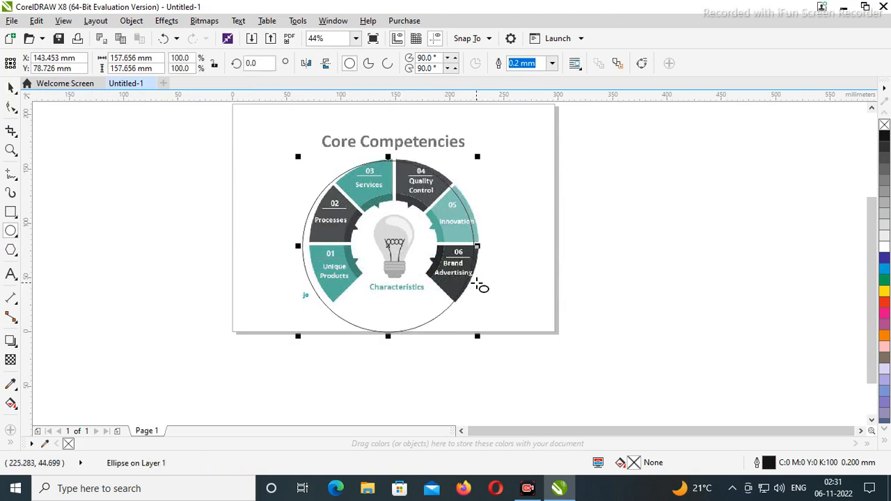
key(Right)
key(Right)
key(Right)
key(Right)
key(Right)
key(Right)
key(Right)
key(Right)
key(Right)
key(Right)
key(Right)
key(Right)
key(Right)
key(Right)
key(Right)
key(Right)
key(Right)
key(Right)
key(Right)
key(Right)
key(Right)
key(Right)
key(Right)
key(Right)
key(Right)
key(Up)
key(Up)
key(Up)
key(Up)
key(Up)
key(Up)
key(Up)
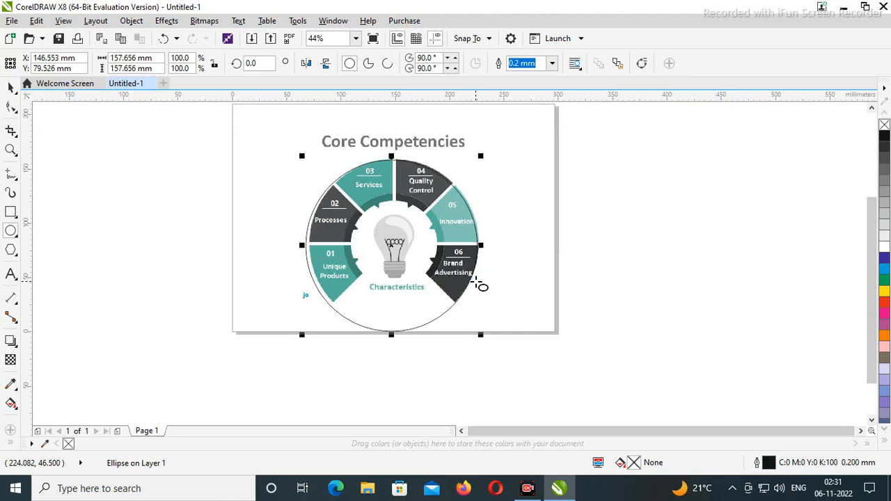
key(Right)
key(Right)
key(Right)
key(Right)
key(Right)
key(Right)
key(Right)
key(Right)
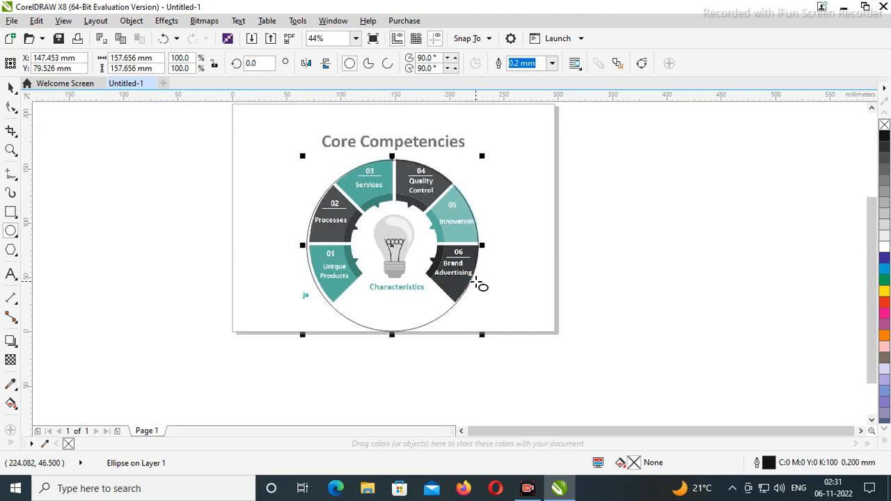
drag(301, 337, 303, 337)
Step: Add two smaller concentric copies of the circle, about 93 mm and 81 mm in diameter, matching the arc's inner edges
click(11, 87)
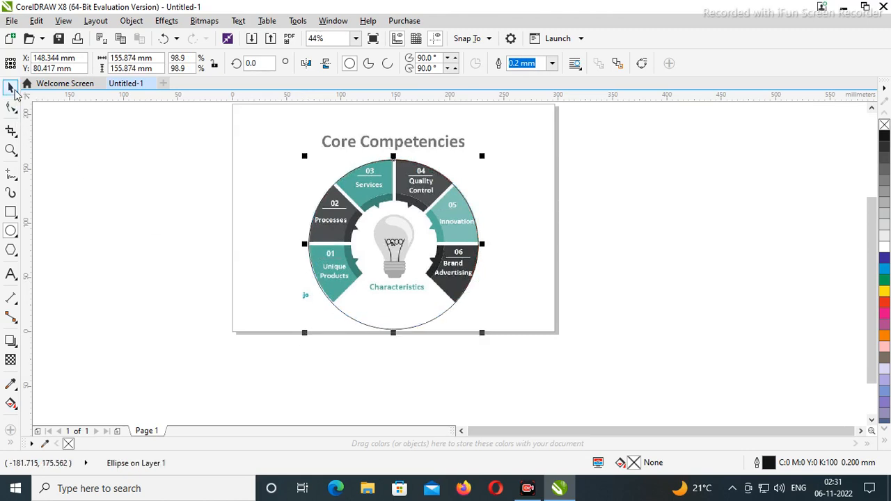
drag(485, 155, 453, 193)
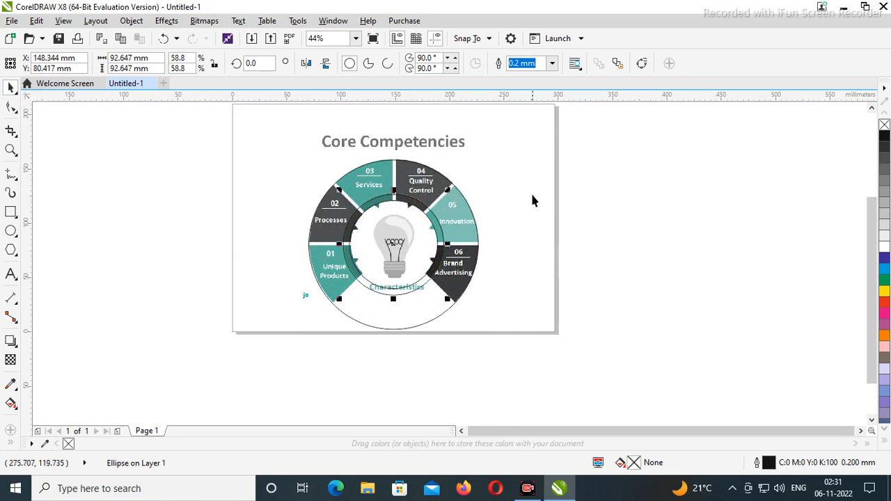
click(535, 201)
Step: Move the three circles together to the right of the image, and the image off the page to the left
drag(192, 170, 500, 360)
drag(394, 244, 635, 245)
click(428, 238)
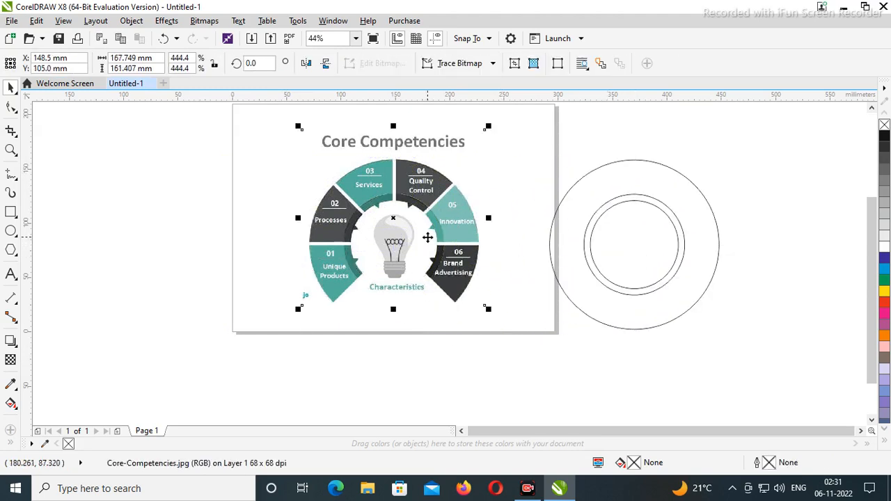
drag(428, 238, 159, 260)
Step: Move the three concentric circles together back onto the page, near its center
drag(495, 139, 757, 358)
shift+click(550, 244)
drag(513, 137, 744, 315)
drag(633, 243, 382, 222)
scroll(497, 203, down, 2)
key(F2)
drag(218, 143, 524, 289)
drag(458, 241, 464, 212)
click(596, 259)
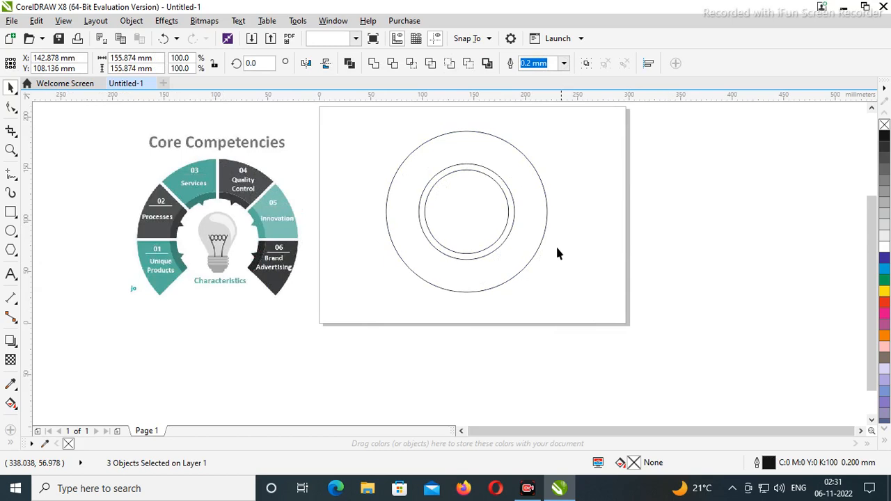
Step: Move the middle circle out of the set to the empty area right of the page
click(10, 212)
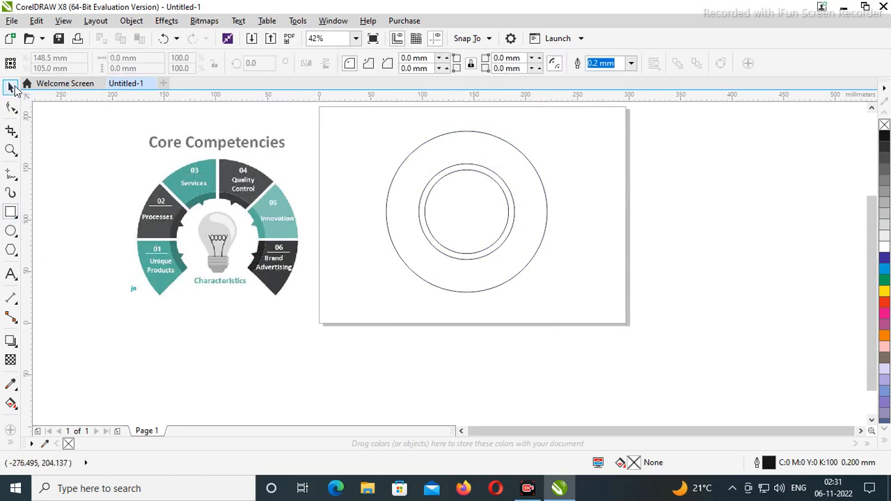
click(12, 87)
drag(513, 211, 766, 221)
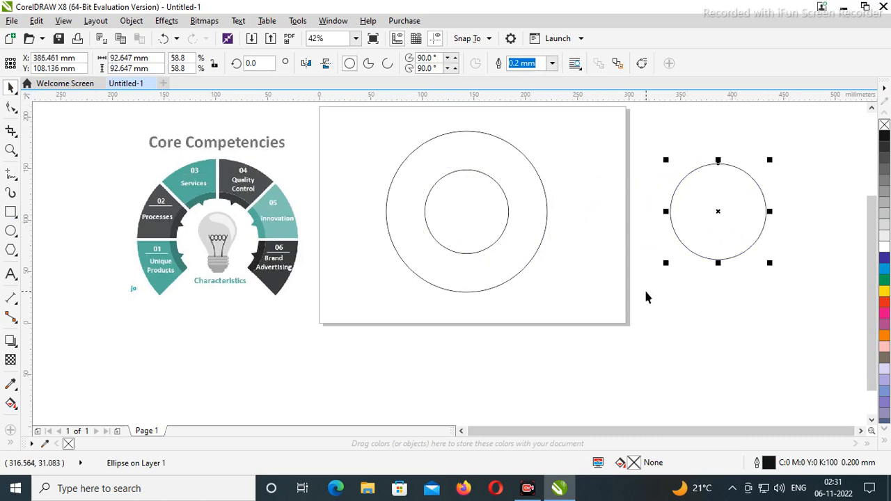
click(553, 280)
Step: Draw a thin vertical rectangle about 4.4 × 196 mm across both circles and align it with the outer circle's vertical axis
mouse_move(458, 112)
mouse_down()
mouse_move(469, 170)
mouse_move(469, 313)
mouse_move(459, 315)
mouse_up()
key(space)
shift+click(521, 231)
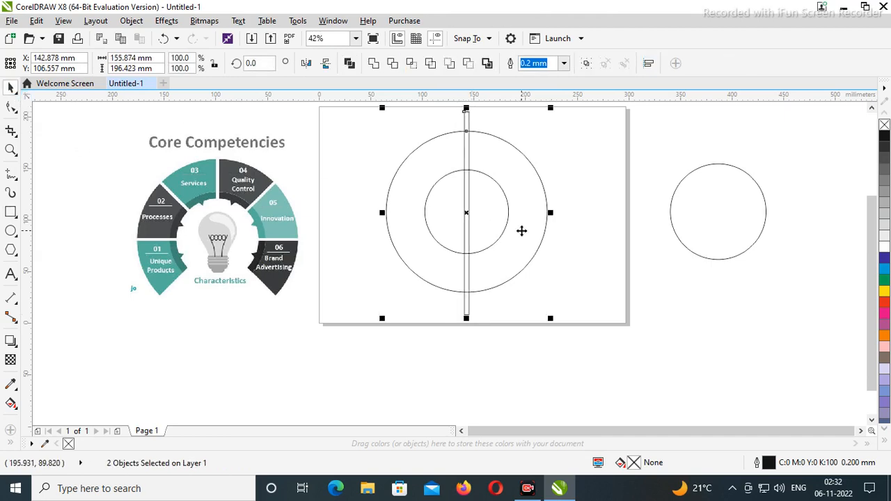
key(Escape)
Step: Duplicate the thin rectangle around its center in 45° rotations to make four crossing bars
click(467, 164)
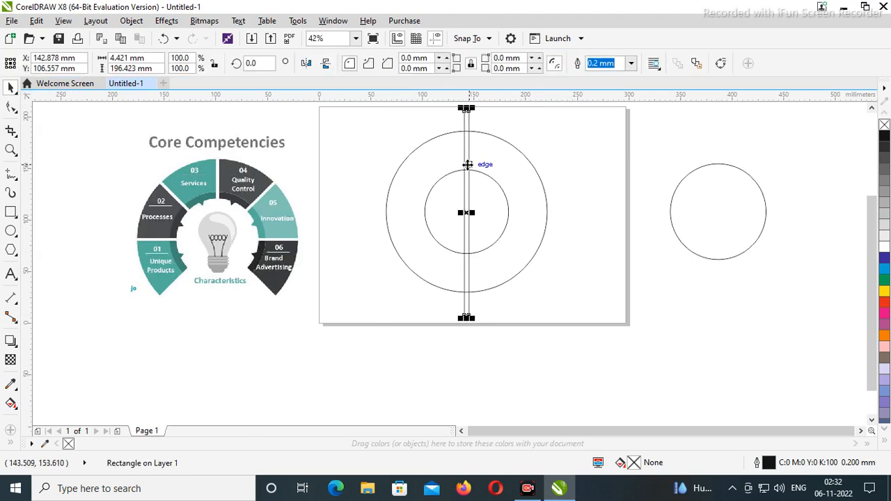
click(468, 164)
drag(468, 110, 518, 160)
key(ctrl+r)
key(ctrl+r)
click(190, 301)
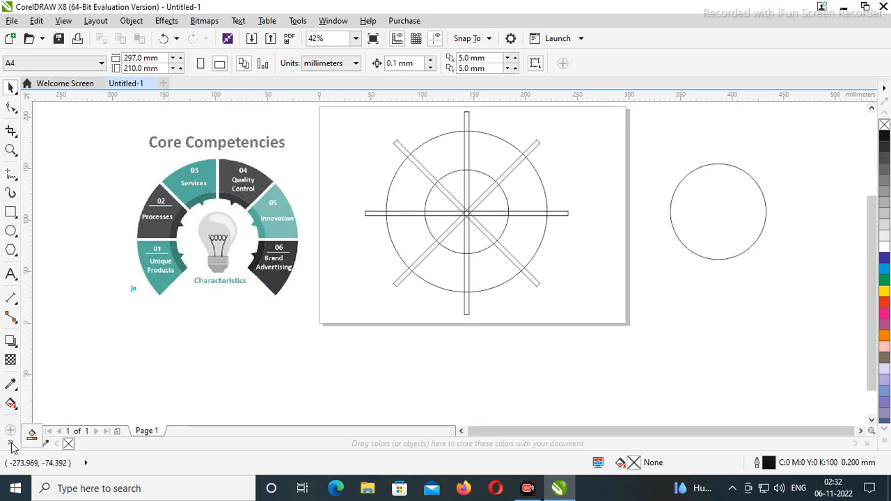
Step: Create eight filled segments between the two circles and the crossing bars with the Smart Fill tool
click(33, 434)
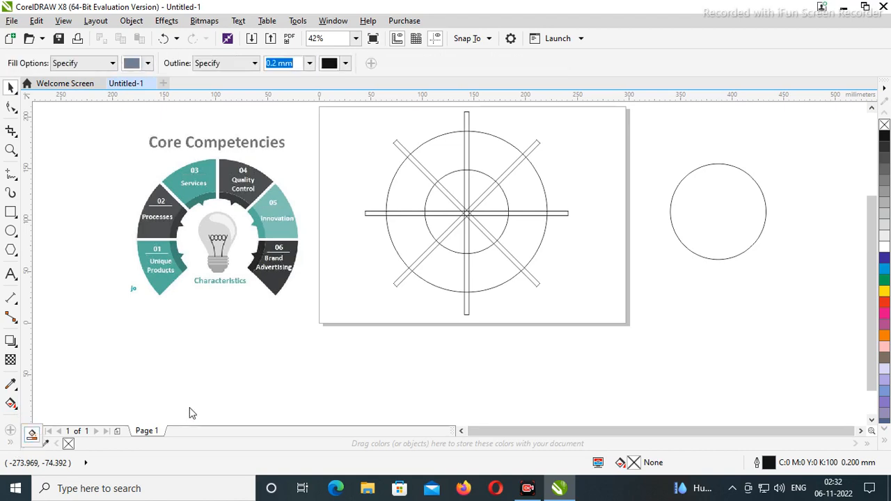
click(439, 155)
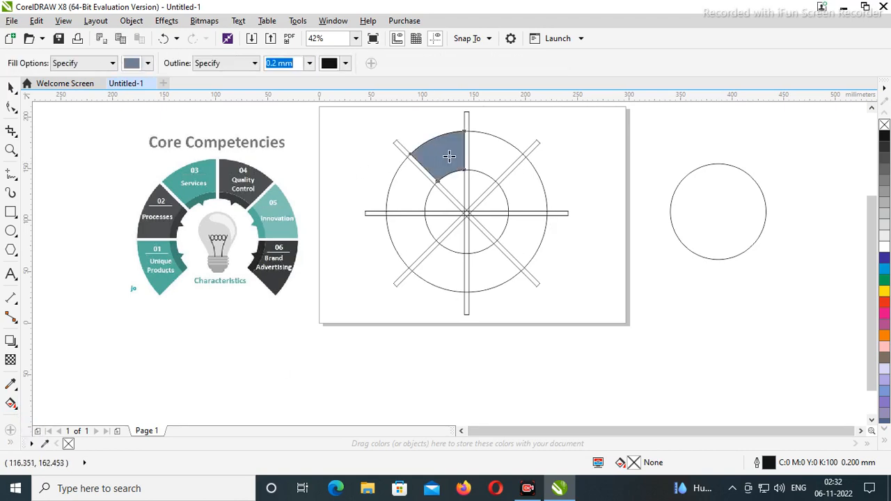
click(487, 152)
click(522, 188)
click(523, 239)
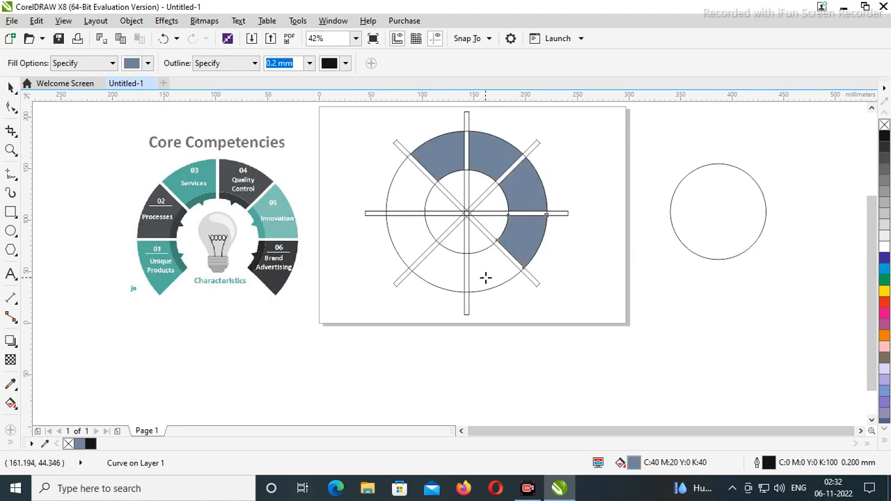
click(483, 276)
click(450, 278)
click(404, 239)
click(415, 192)
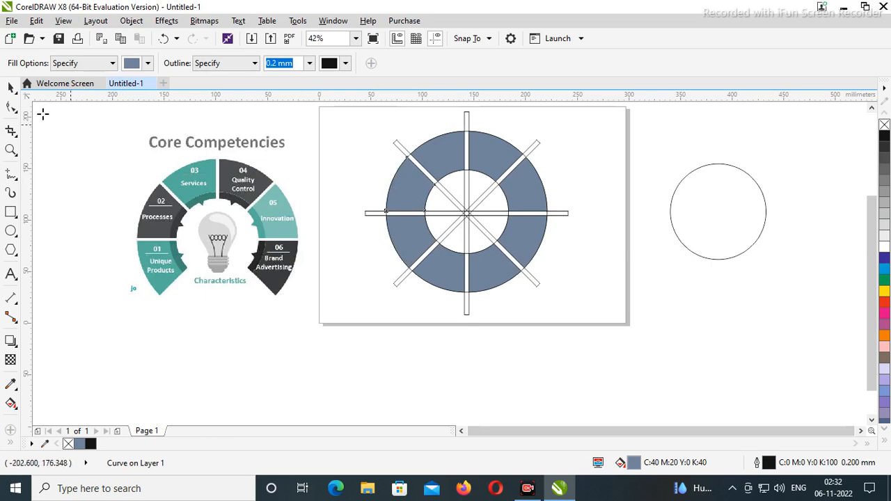
Step: Delete the four crossing bars from the ring
click(11, 87)
click(583, 278)
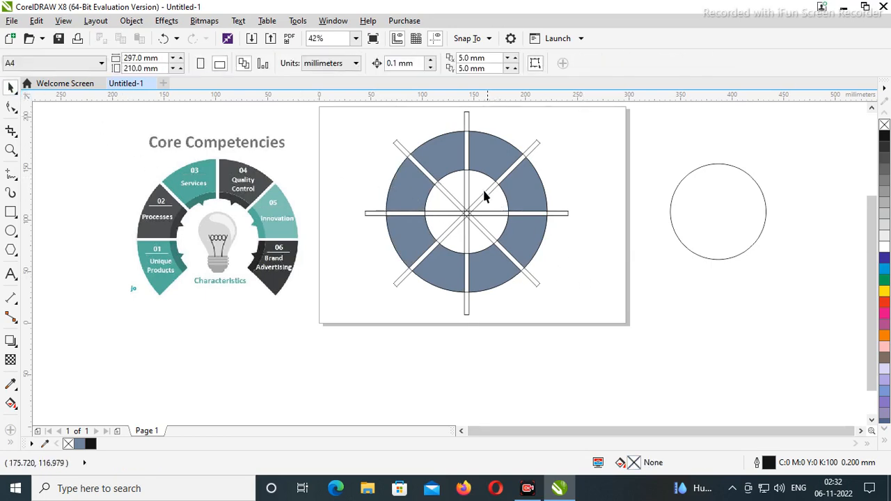
click(466, 119)
click(471, 129)
click(535, 142)
key(Delete)
click(568, 214)
key(Delete)
click(536, 281)
key(Delete)
click(434, 183)
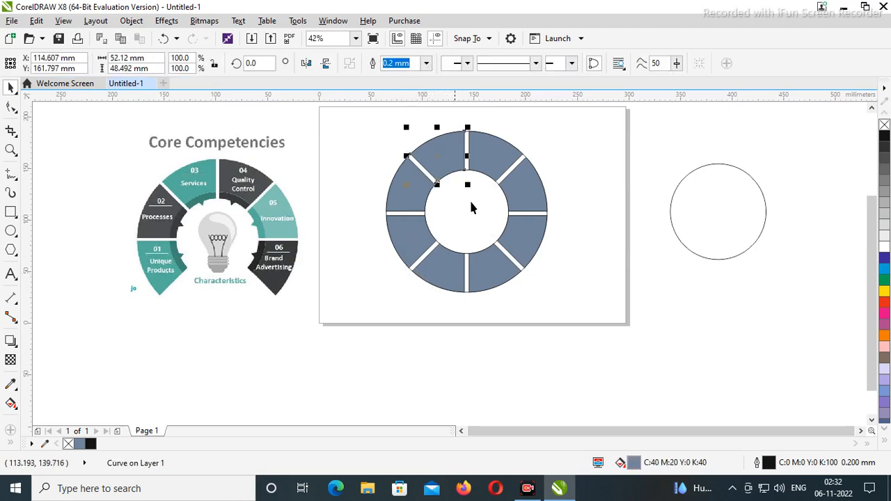
key(Delete)
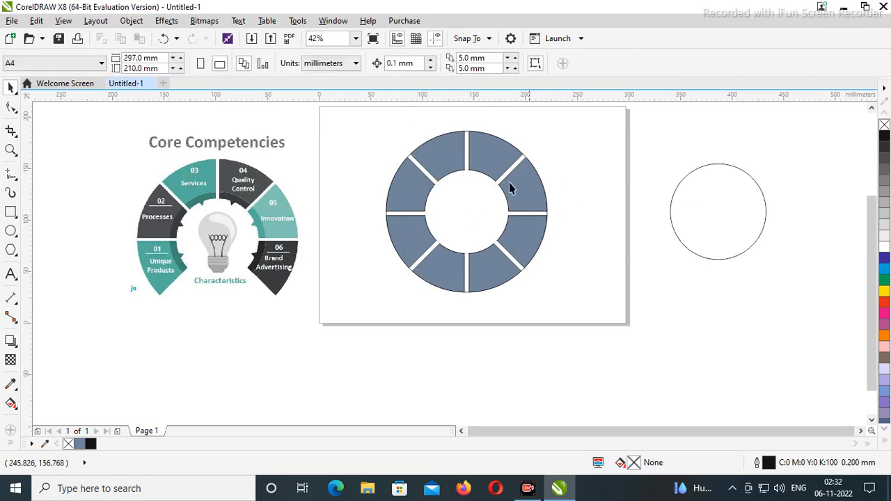
click(456, 223)
key(Delete)
key(ctrl+z)
key(Tab)
click(585, 211)
Step: Move the inner circle out to the page's lower-right corner and delete the outer guide circle
drag(473, 219, 651, 352)
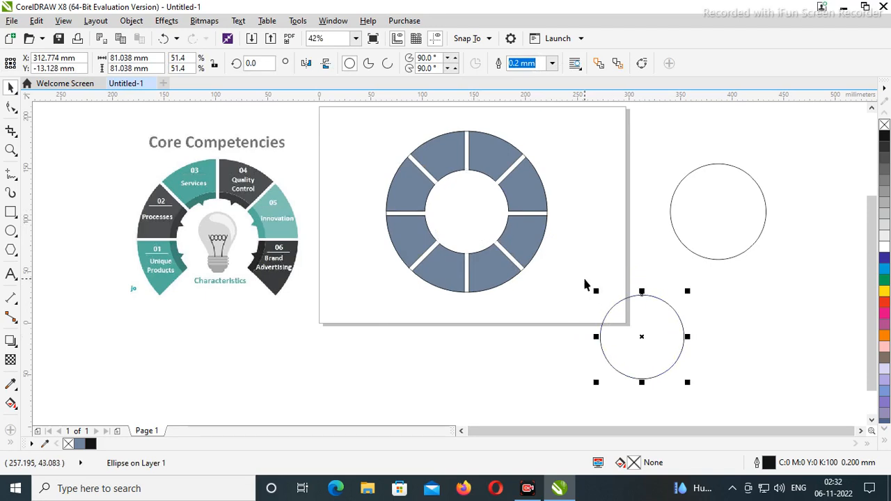
click(588, 260)
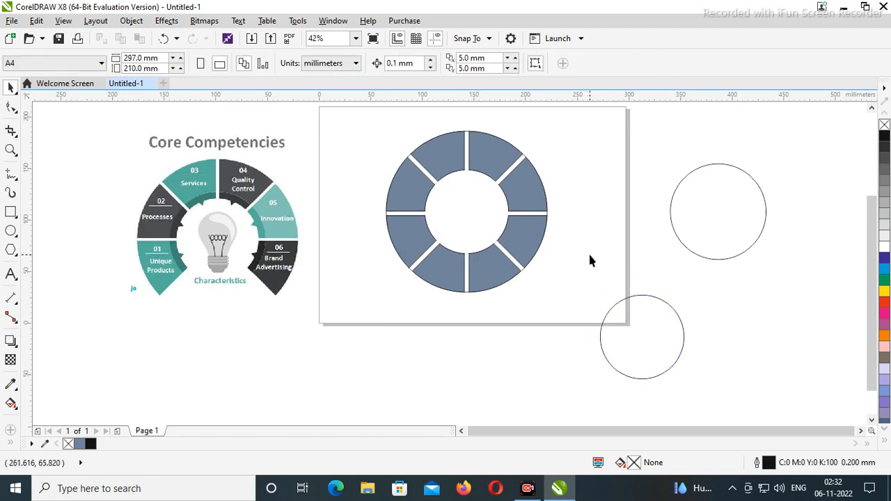
drag(486, 218, 414, 282)
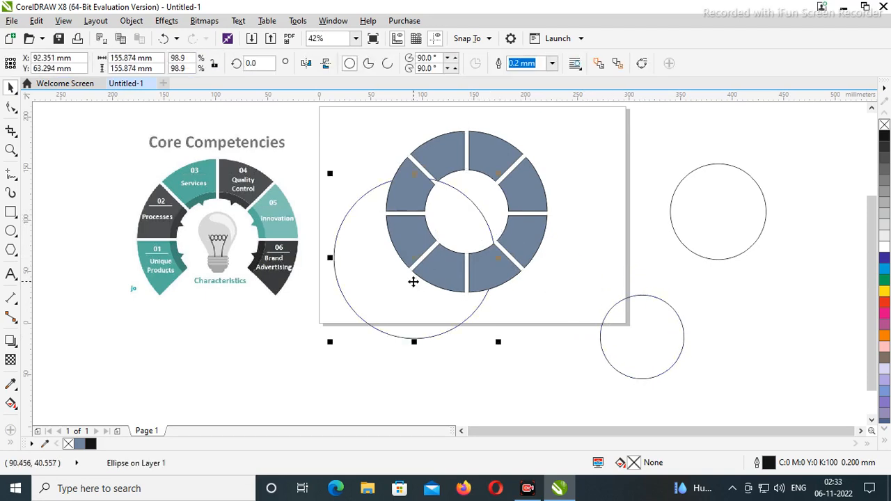
key(Delete)
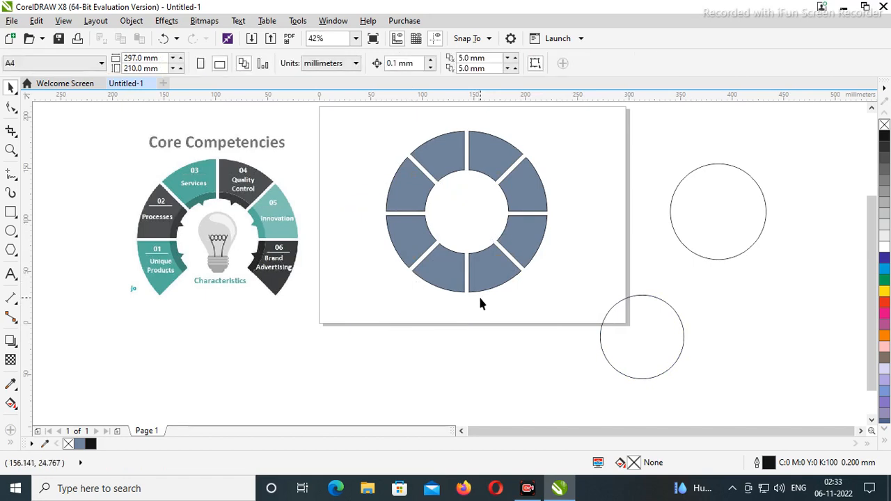
Step: Sample the teal of the reference's 01 segment and apply it to the ring's lower-left, upper-left and upper-right alternate segments
click(10, 383)
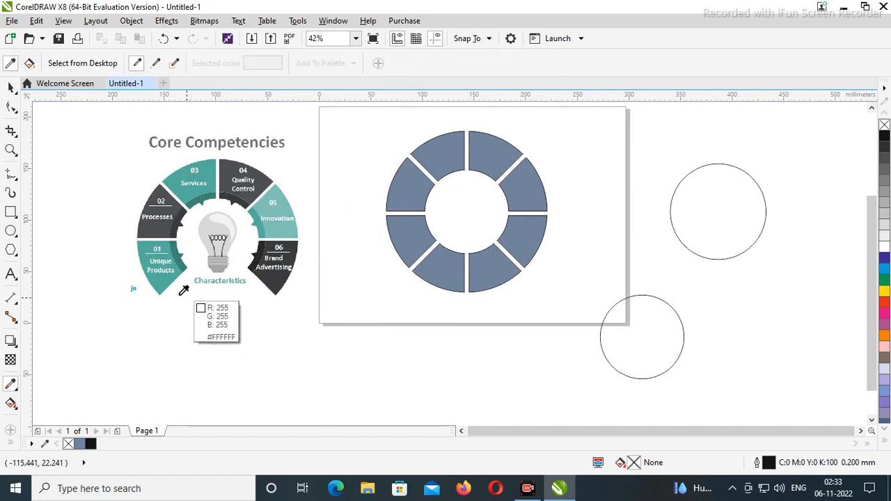
click(163, 275)
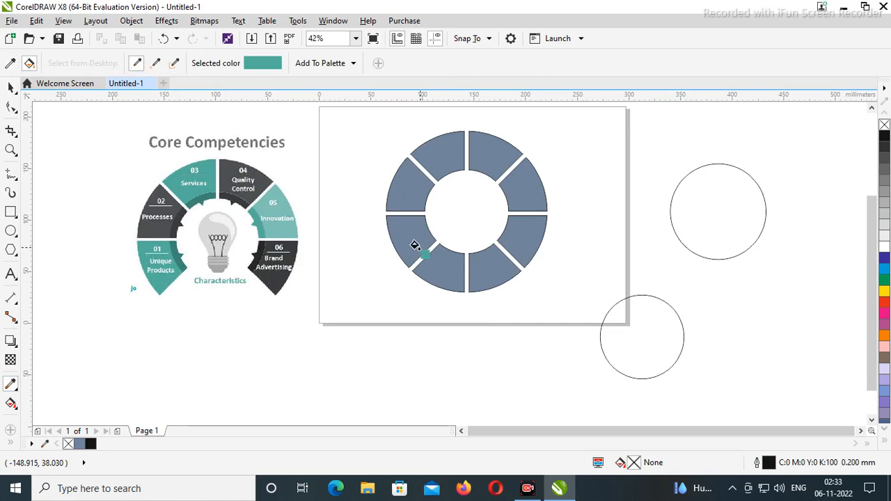
click(406, 238)
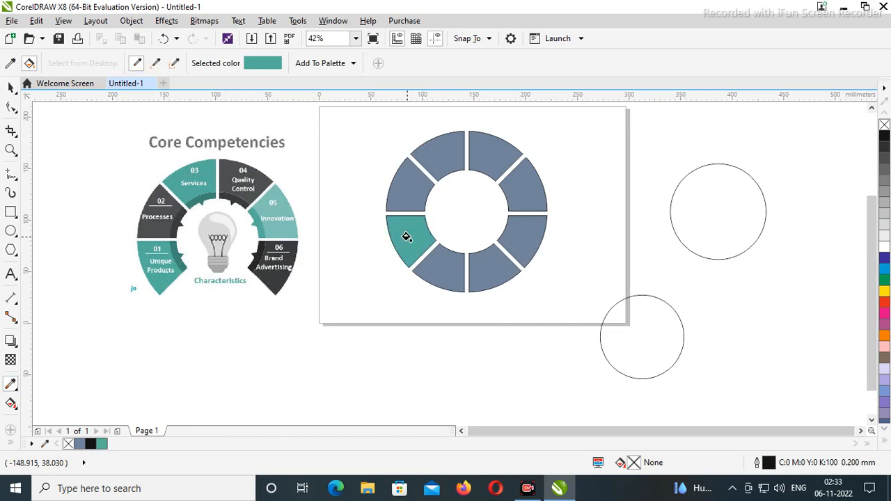
click(439, 157)
click(515, 193)
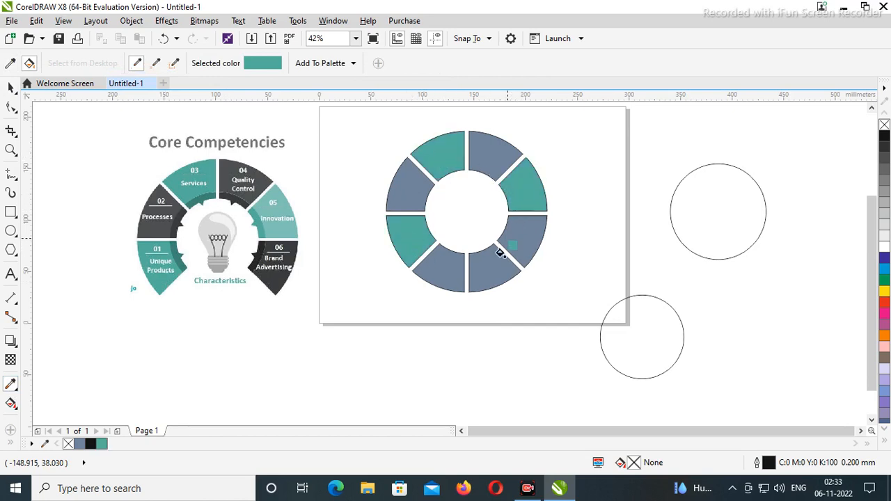
Step: Remove the outlines from all eight ring segments
click(10, 86)
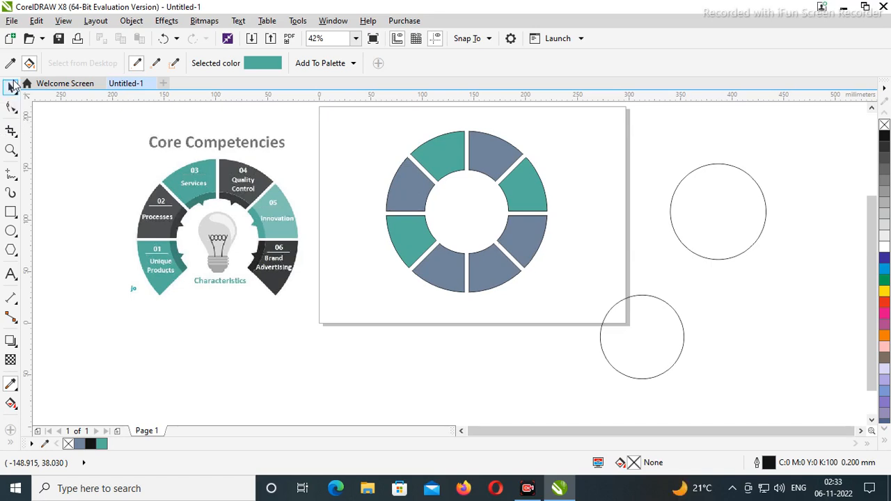
click(484, 286)
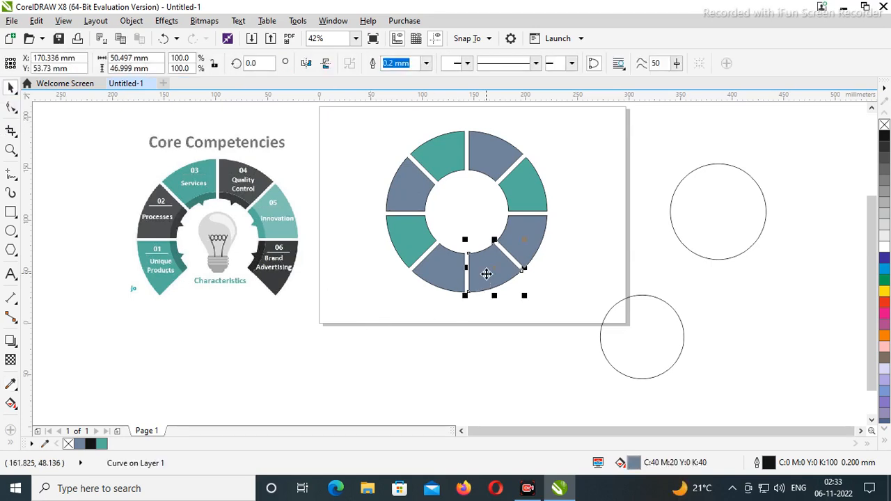
click(513, 324)
drag(373, 124, 558, 332)
right_click(884, 125)
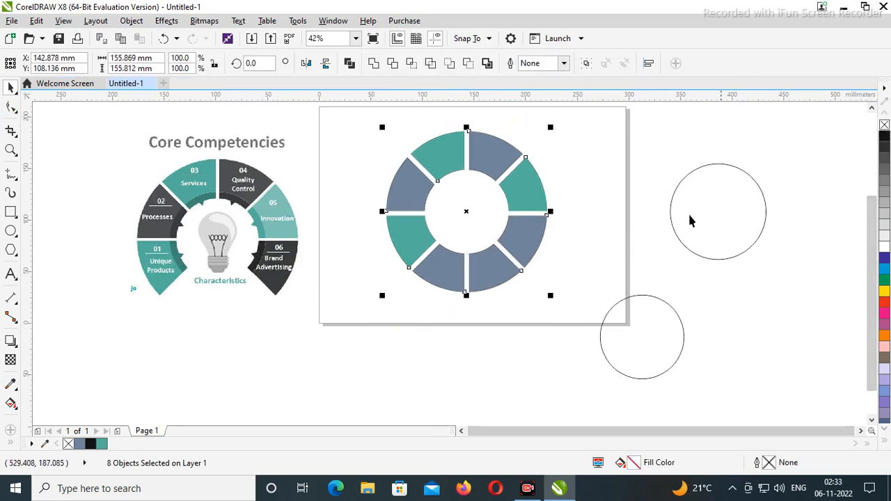
click(671, 215)
drag(357, 128, 576, 318)
Step: Sample the dark gray of the reference's 02 segment and apply it to the ring segments matching positions 02, 04 and 06
click(38, 302)
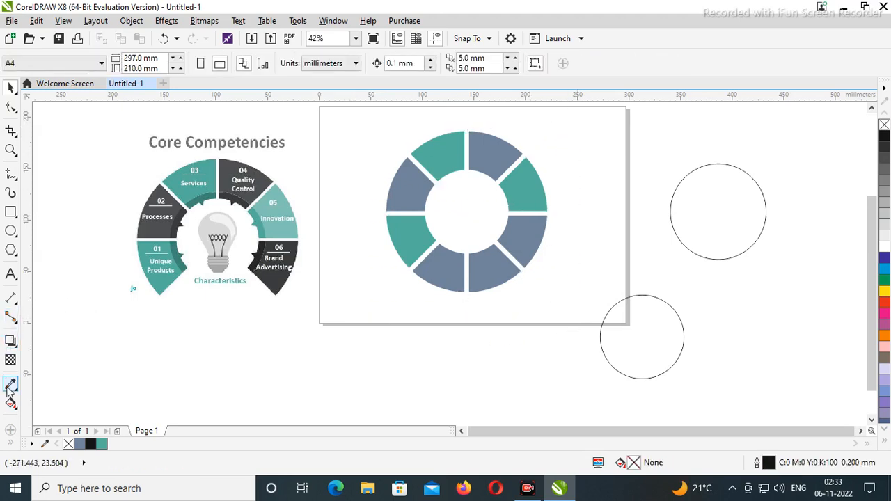
click(171, 233)
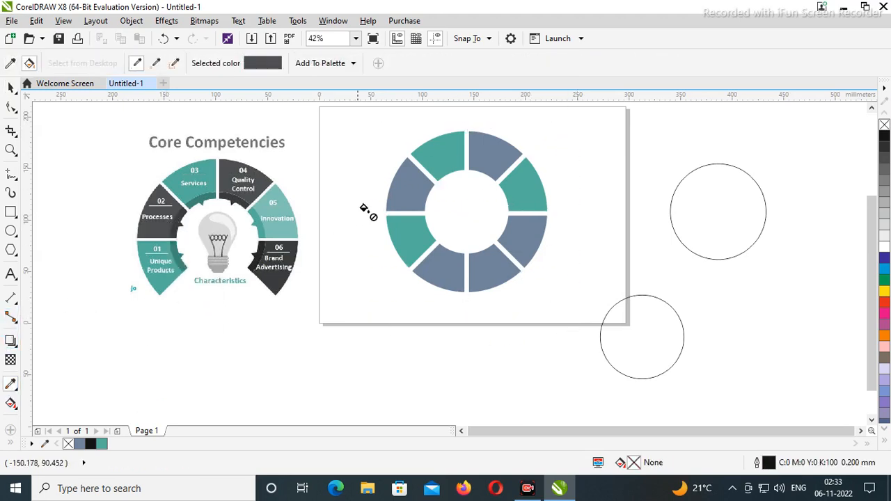
click(408, 174)
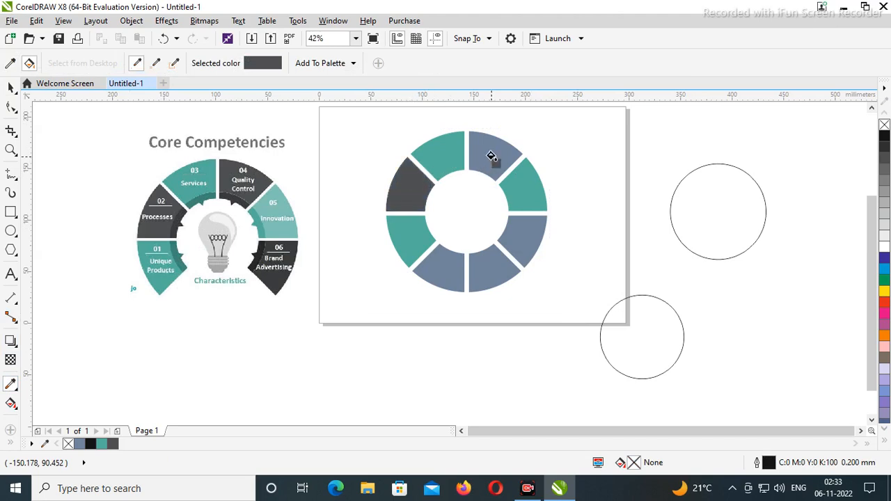
click(491, 156)
click(514, 230)
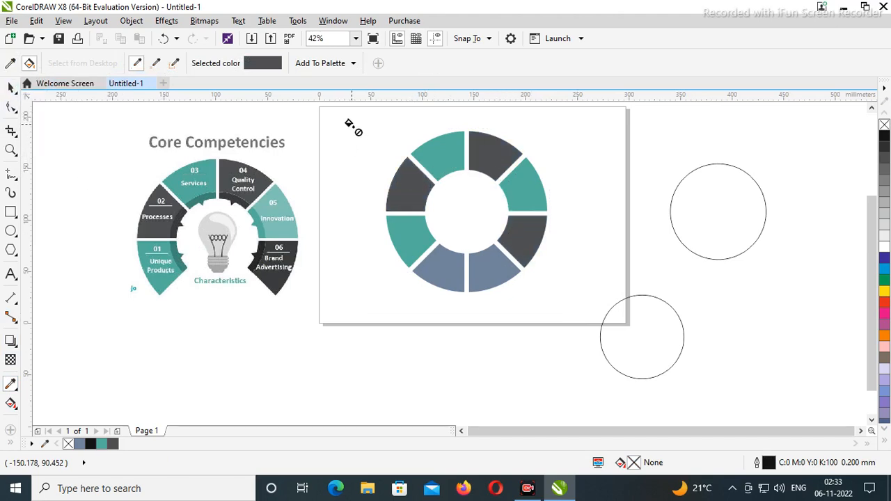
Step: Group the eight ring segments
click(11, 88)
drag(352, 117, 578, 355)
key(ctrl+g)
Step: Centre the larger spare circle beside the page on the ring group and bring it to the front
click(715, 228)
shift+click(533, 237)
key(c)
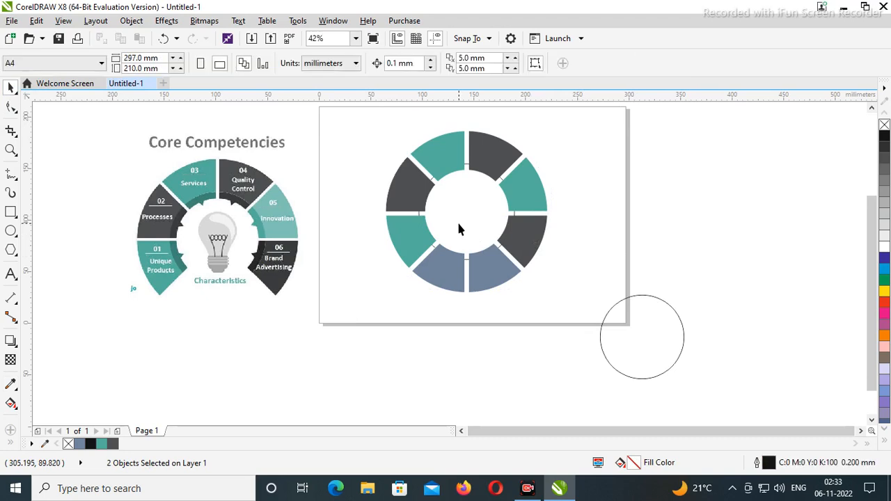
click(459, 224)
key(shift+Page_Up)
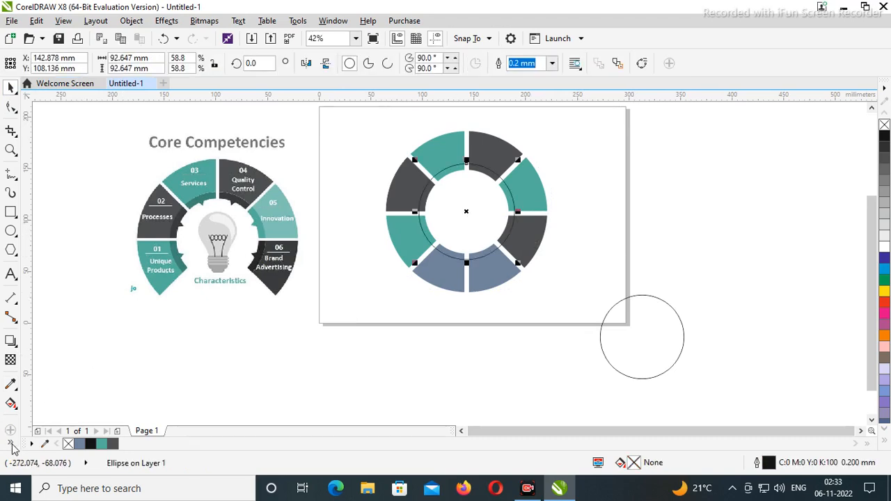
Step: Set the Smart Fill color to blue and create six inner rim strips between the guide circle and the teal and gray segments
click(32, 433)
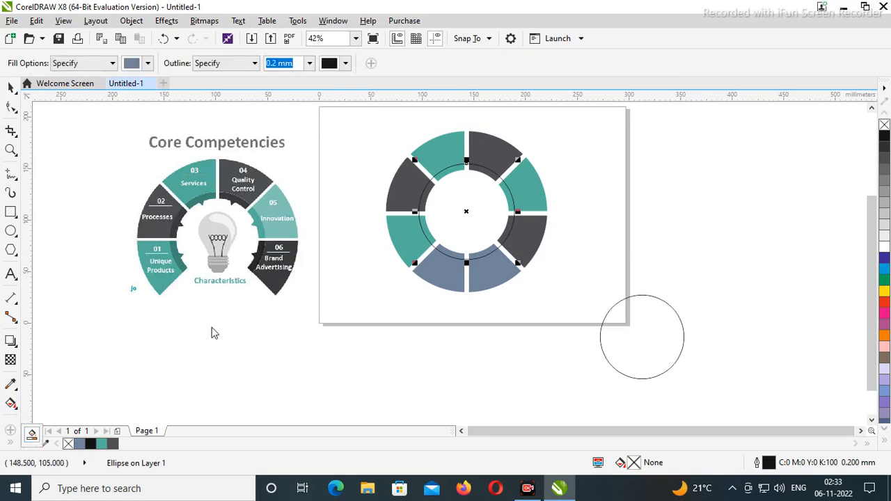
click(148, 64)
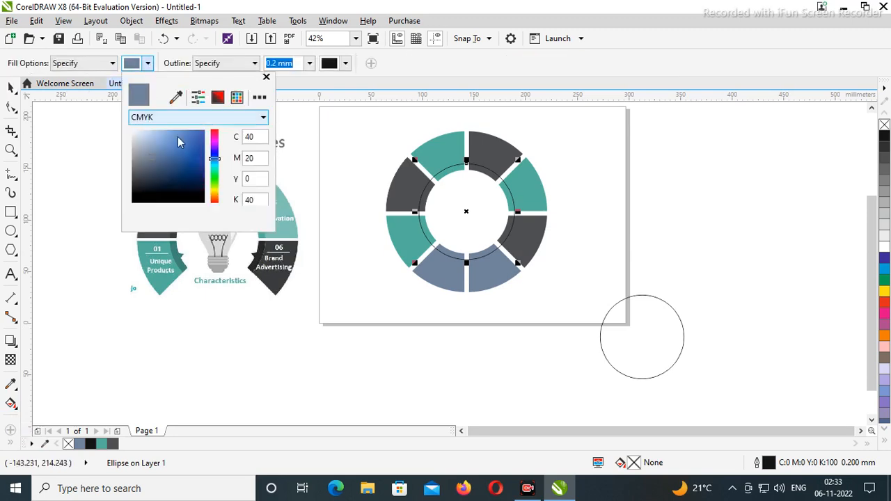
click(350, 176)
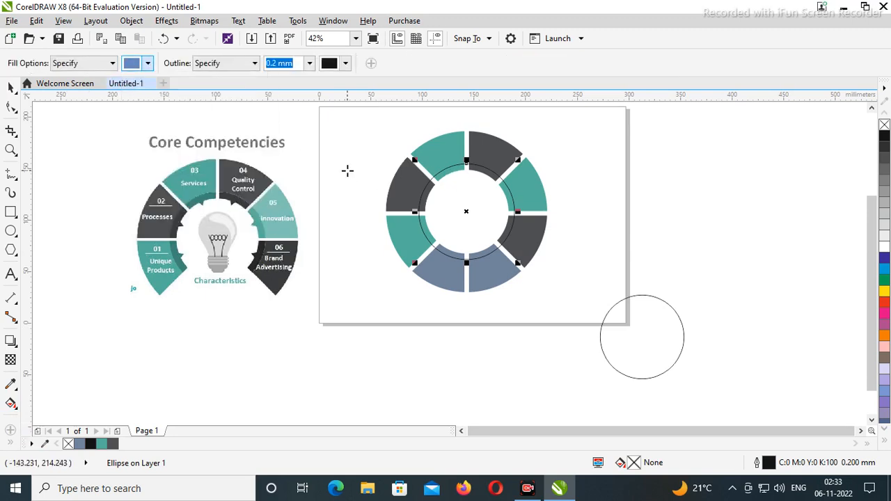
click(470, 168)
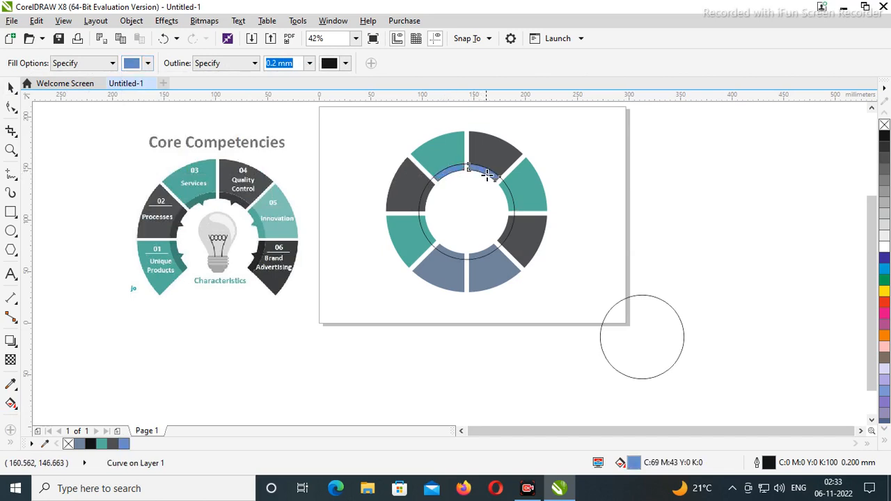
click(512, 198)
click(506, 229)
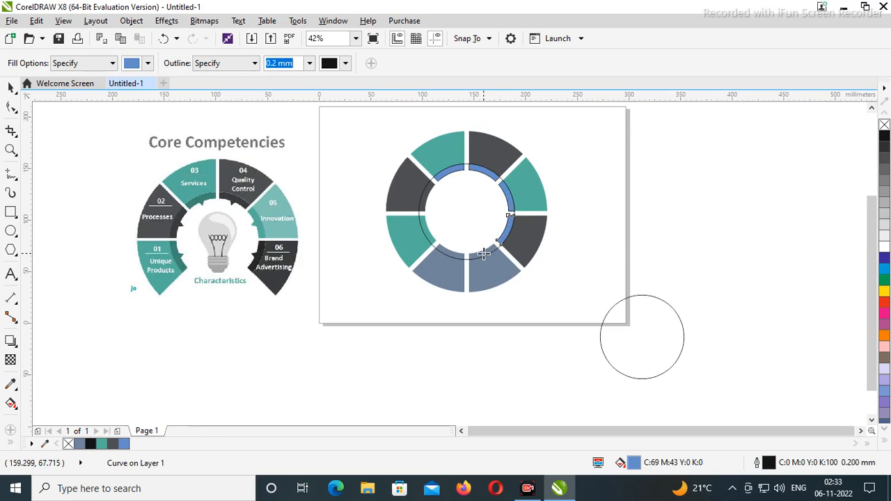
click(428, 236)
click(424, 200)
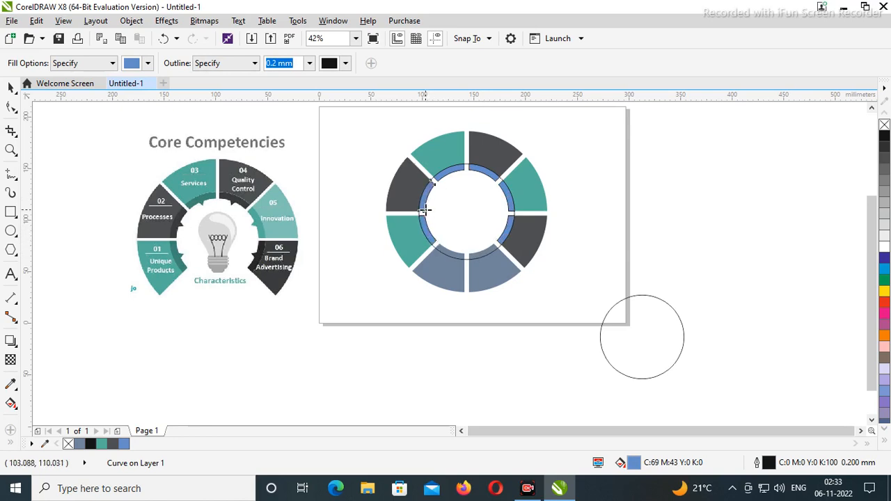
Step: Scale a copy of the guide circle down to a tiny circle at the ring's centre, keeping the original guide circle's size
click(10, 87)
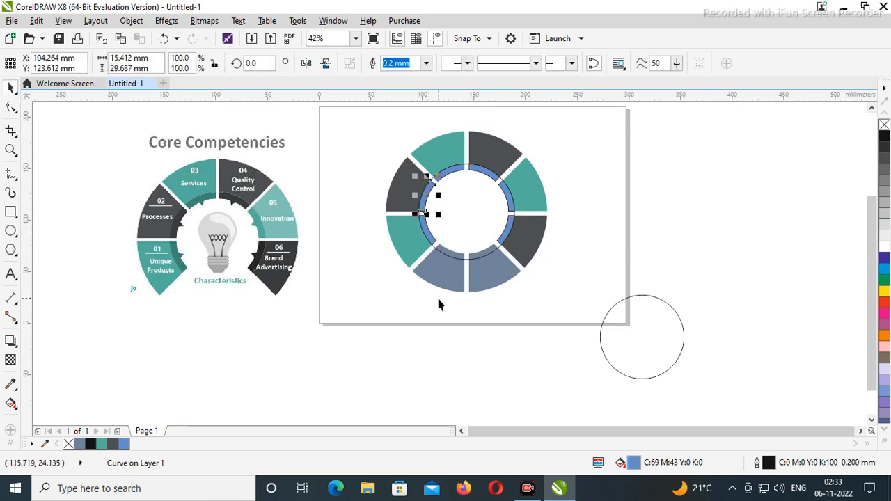
click(439, 300)
drag(477, 206, 431, 262)
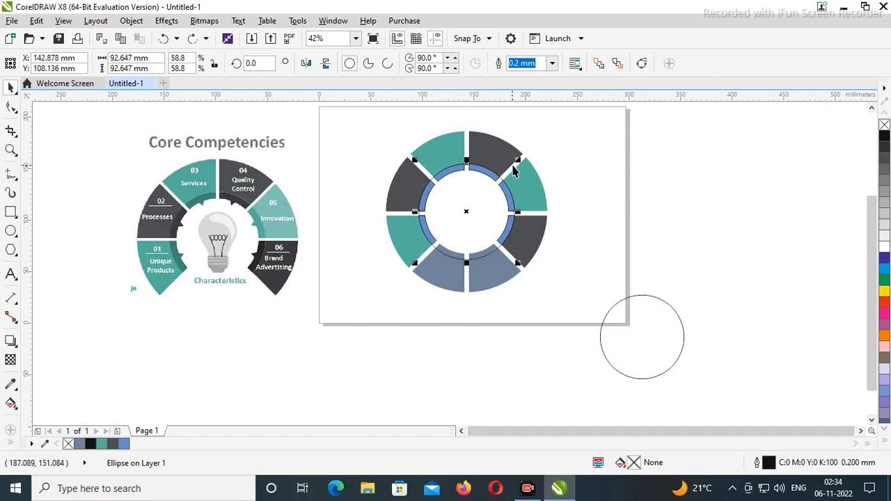
drag(519, 161, 469, 209)
click(600, 199)
key(ctrl+z)
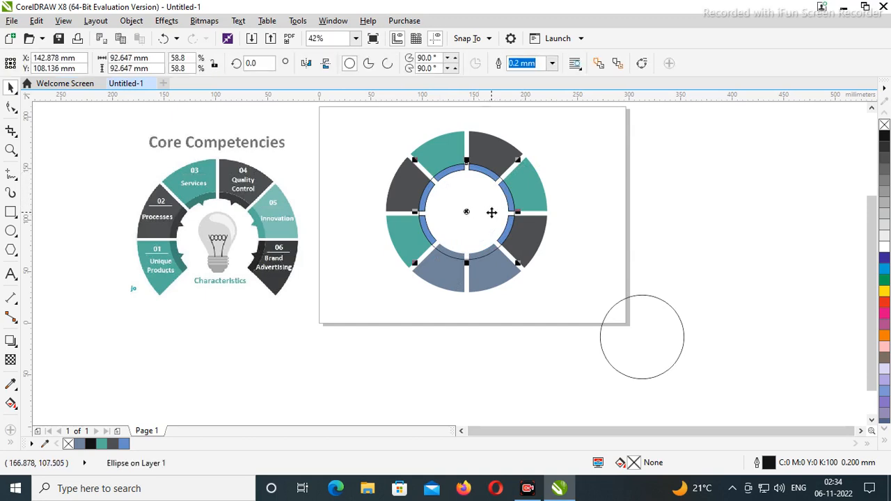
Step: Delete the guide circle overlapping the ring and undo the accidental deletion of the segment group
click(565, 251)
click(476, 263)
key(Delete)
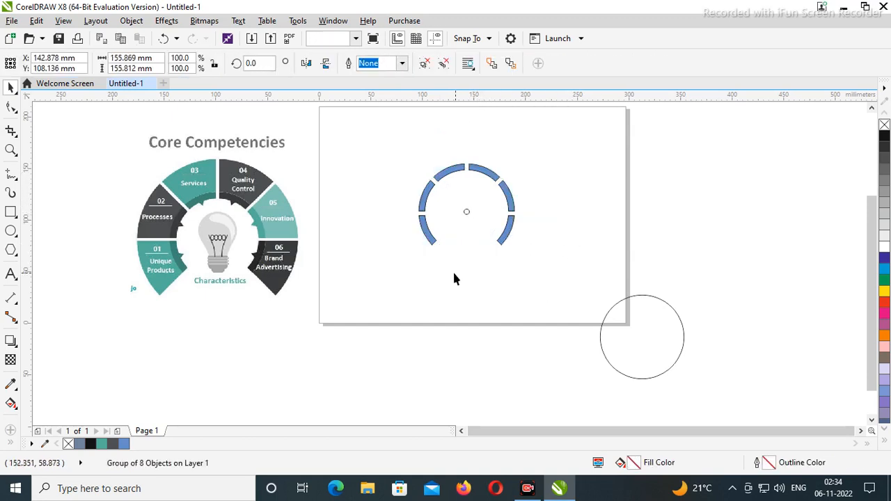
key(ctrl+z)
click(599, 228)
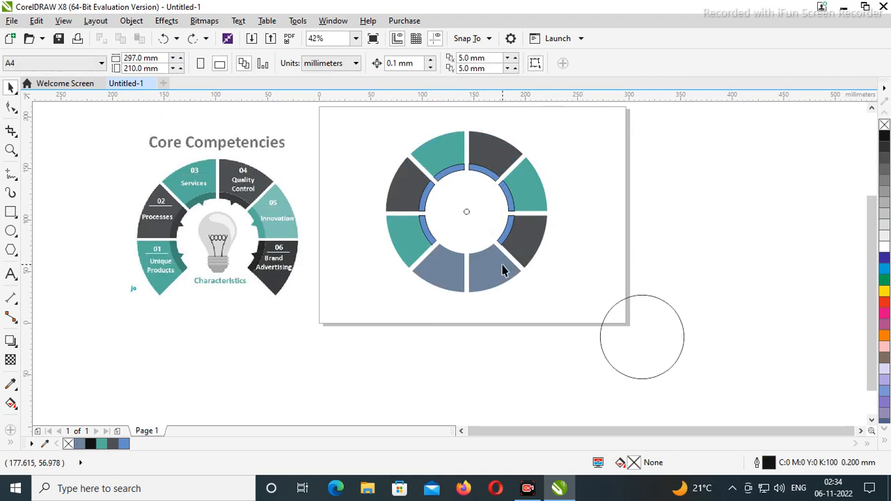
Step: Ungroup the eight ring segments
click(503, 269)
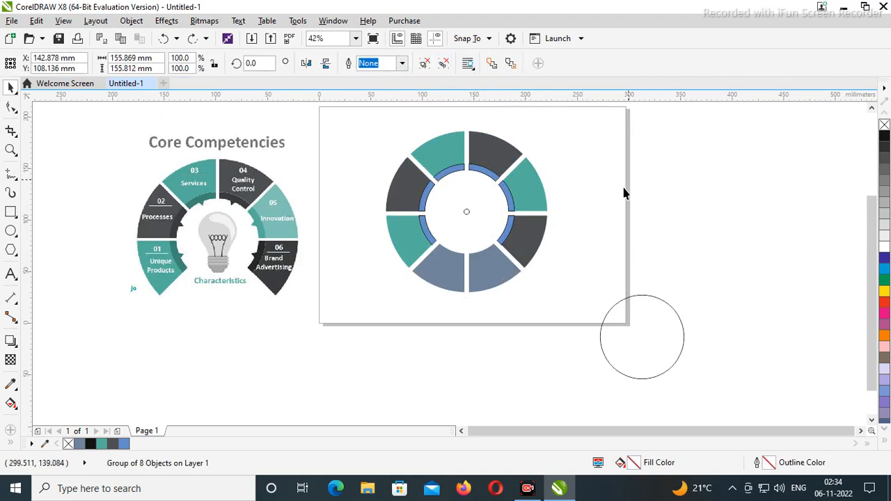
click(467, 136)
click(521, 242)
click(441, 64)
click(684, 178)
Step: Delete the two blue-gray segments at the bottom of the ring
click(494, 280)
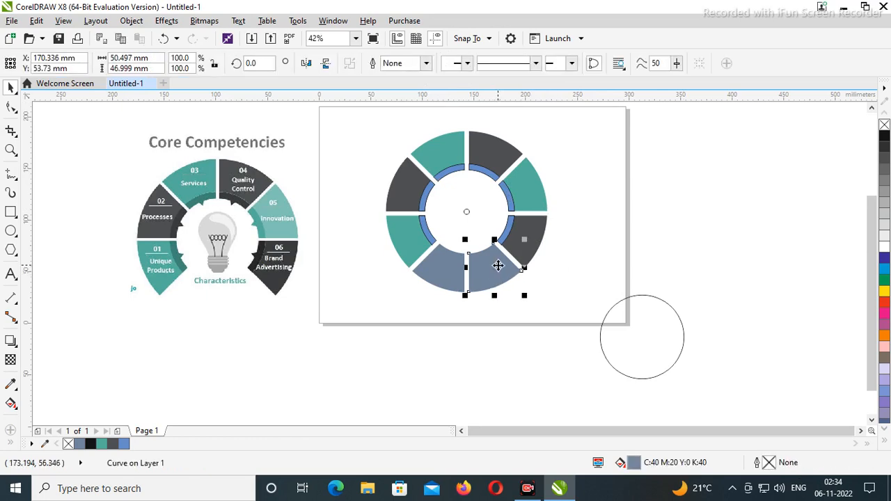
key(Delete)
click(439, 269)
key(Delete)
Step: Remove the outlines from all remaining segments and rim strips
drag(373, 116, 564, 309)
right_click(882, 131)
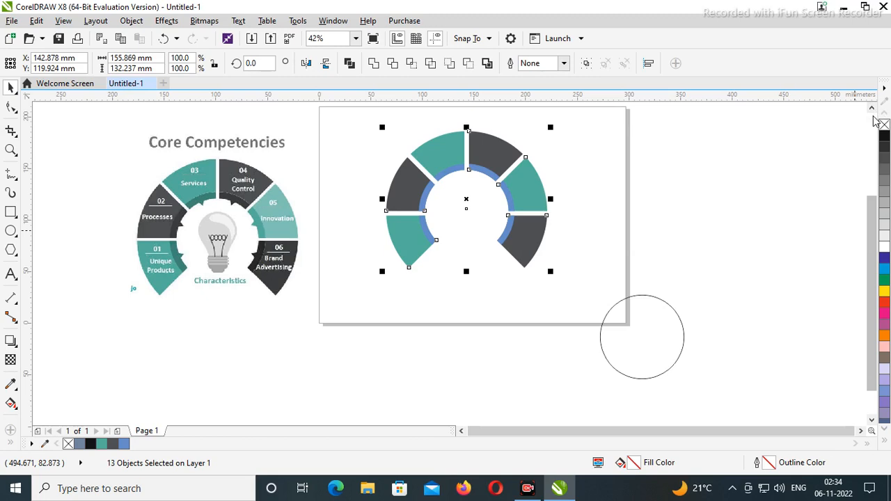
click(473, 218)
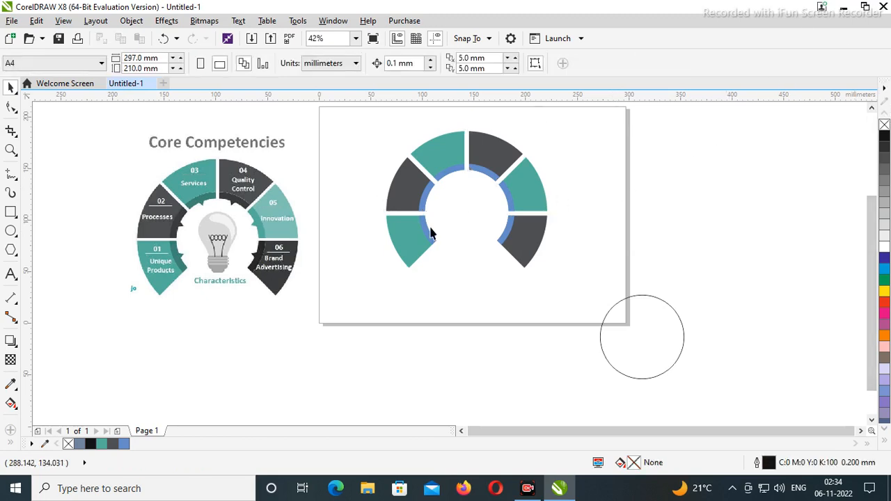
Step: Sample the dark teal of the reference's 01 inner rim and apply it to the rim strips of the three teal segments
click(12, 385)
click(186, 257)
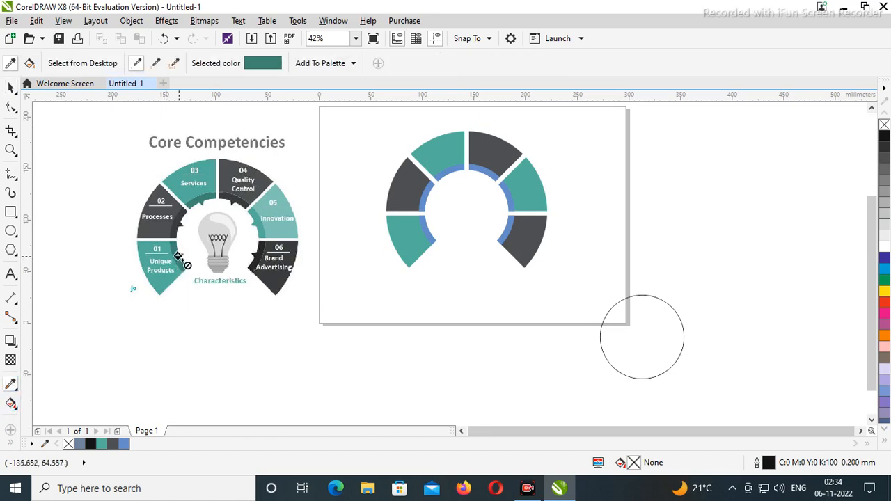
click(424, 232)
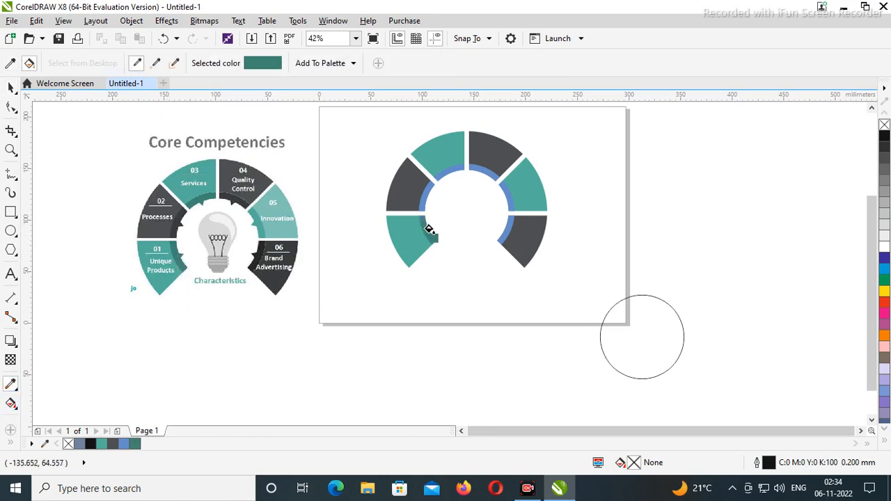
click(456, 162)
key(ctrl+z)
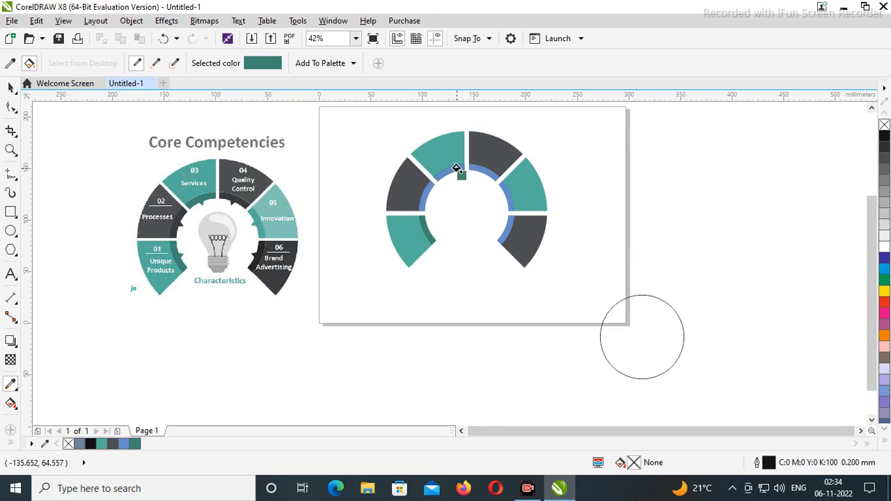
key(F2)
drag(384, 151, 549, 252)
click(315, 114)
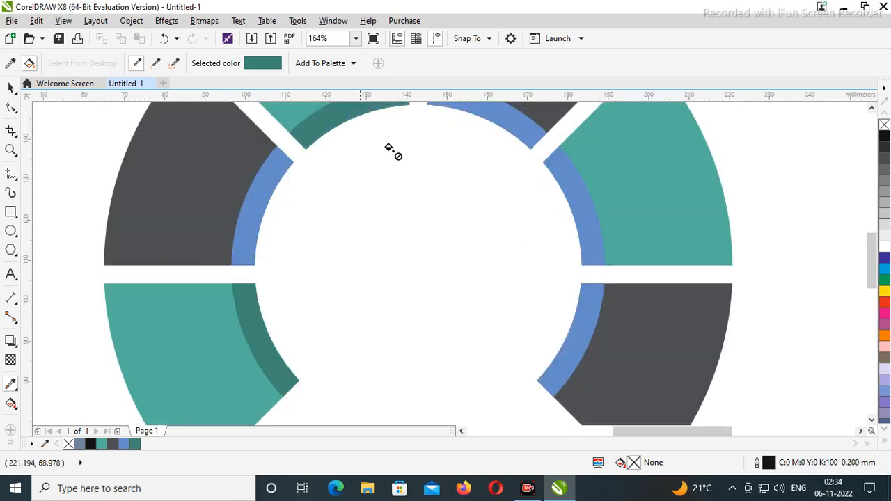
click(579, 224)
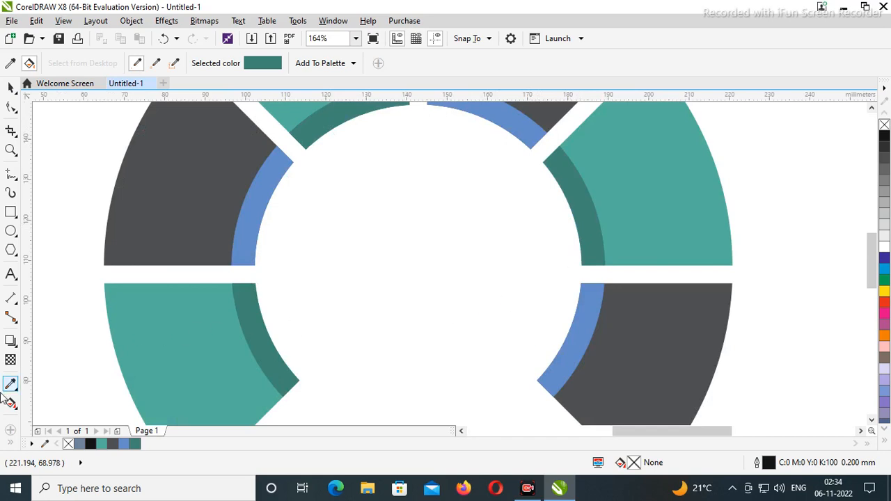
Step: Sample the near-black of the reference's 06 inner rim and apply it to the rim strips of the three dark gray segments
scroll(348, 292, down, 3)
key(F2)
drag(311, 240, 518, 321)
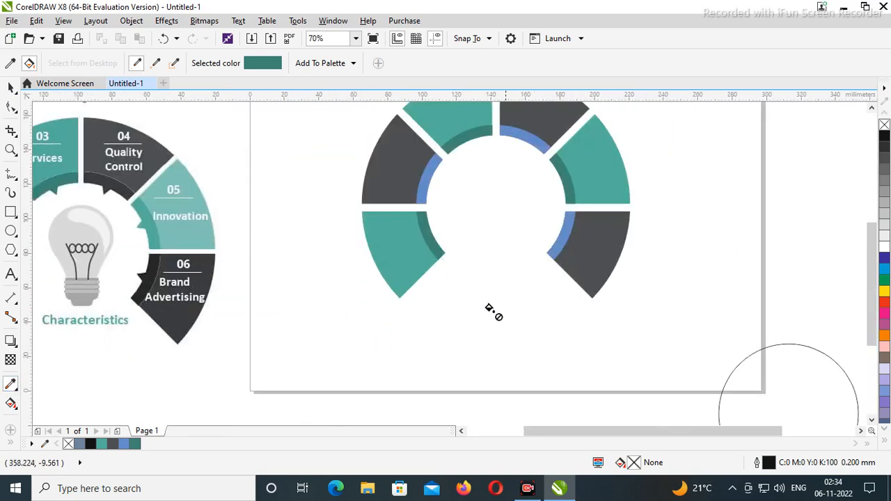
click(11, 403)
click(12, 383)
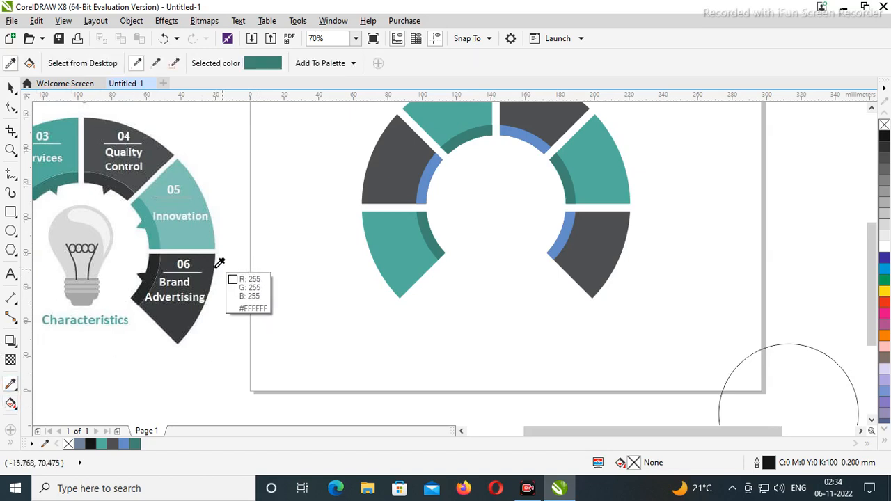
click(159, 268)
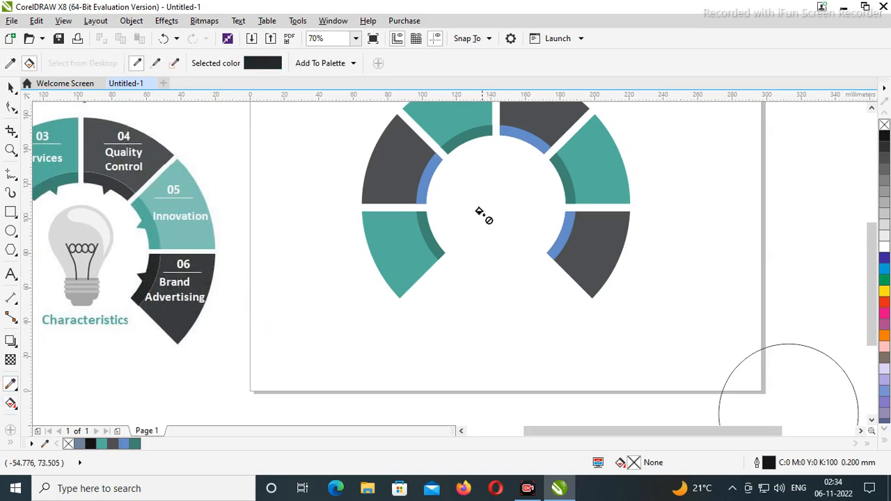
click(421, 178)
click(525, 138)
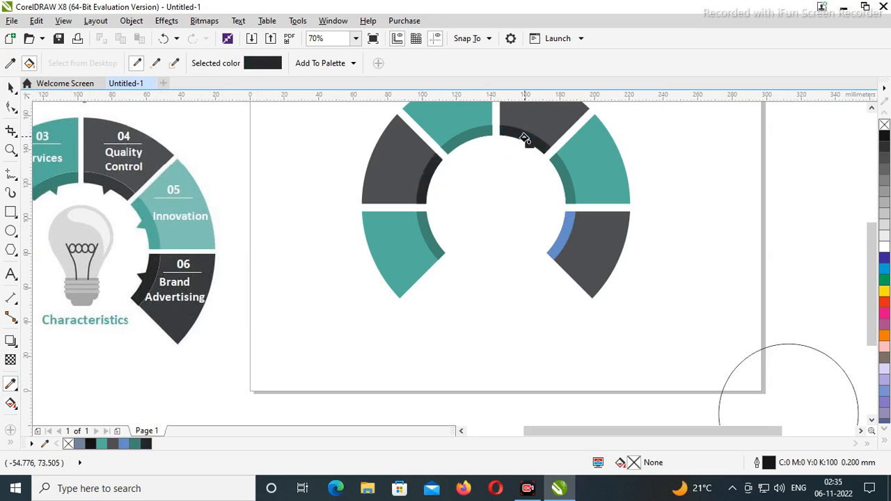
click(562, 235)
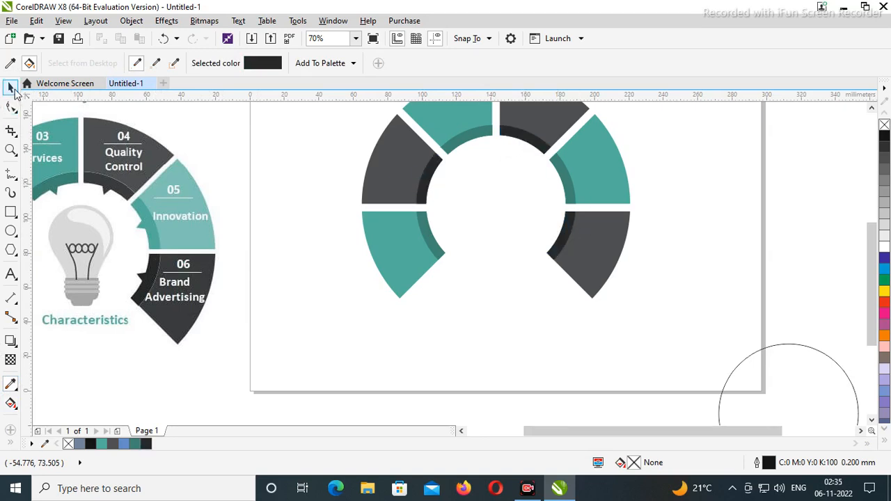
Step: Move the remaining spare circle from the page's lower-right corner into the opening of the ring
click(11, 88)
scroll(446, 260, down, 2)
key(F2)
drag(416, 220, 572, 318)
scroll(514, 270, down, 1)
key(F2)
drag(323, 149, 385, 223)
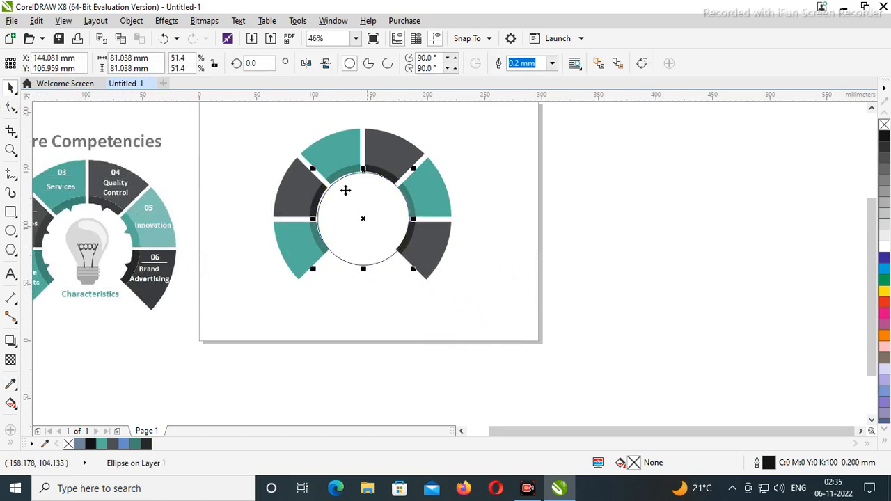
Step: Move the spare circle out of the ring's opening so it straddles the right edge of the page
scroll(334, 180, down, 1)
key(F2)
drag(291, 153, 465, 262)
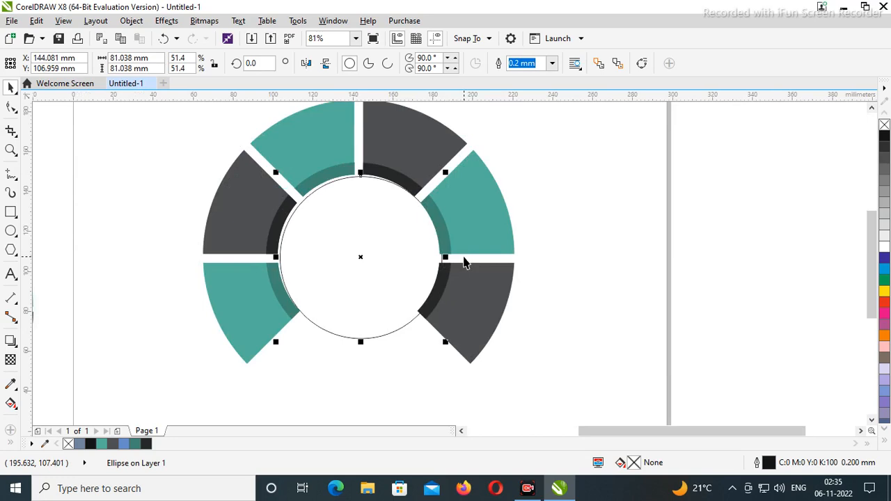
drag(363, 258, 680, 257)
Step: Draw a polygon about 21 mm wide beside the ring and set it to 3 sides
click(12, 252)
drag(102, 249, 156, 297)
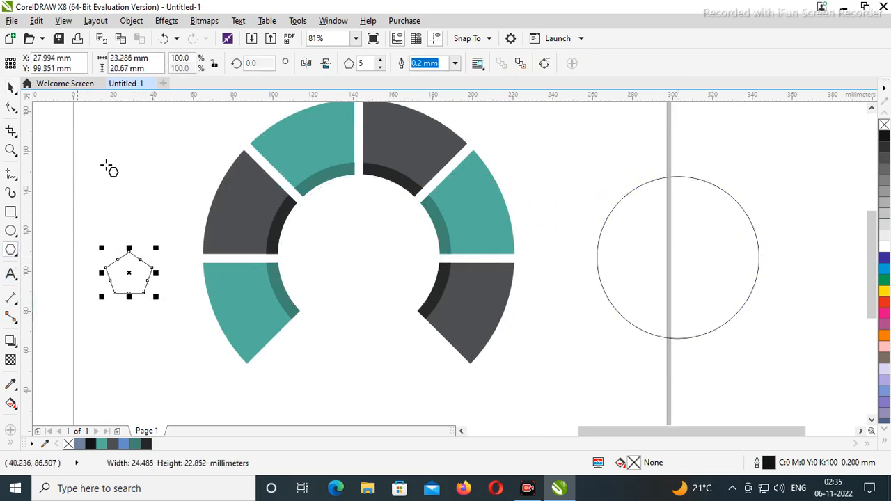
click(361, 64)
text(3)
key(Return)
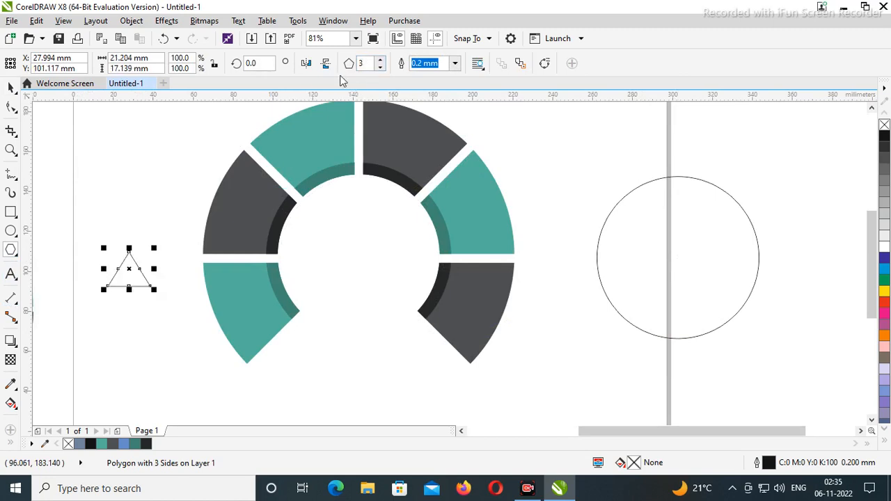
Step: Shrink the triangle to about 5.3 by 8.6 mm, place it inside the ring below the upper teal segment, and rotate it to about 212°
click(11, 87)
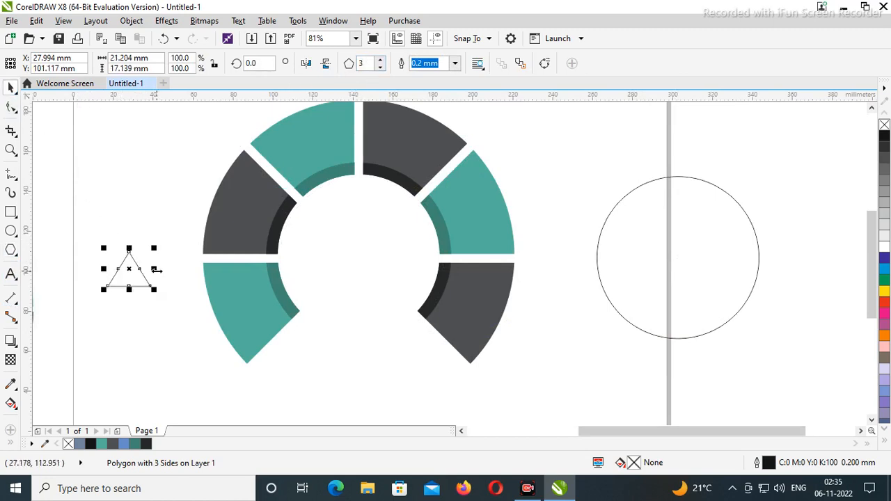
drag(156, 269, 325, 207)
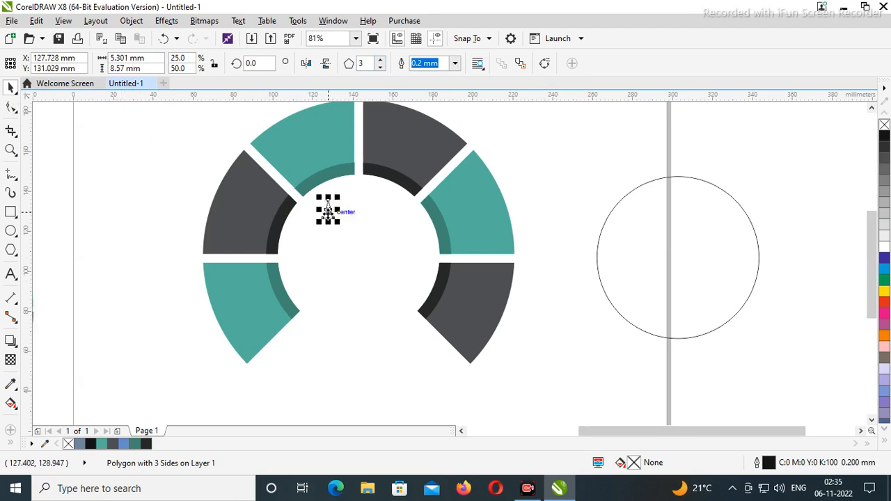
click(330, 205)
drag(341, 194, 328, 233)
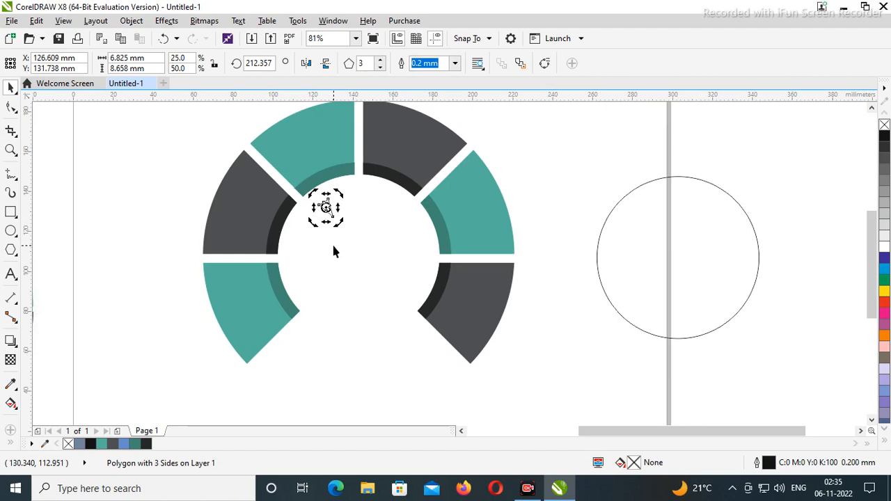
Step: Move the triangle onto the upper teal segment's inner rim and adjust its rotation to about 204° so it points inward
scroll(354, 237, down, 2)
key(F2)
drag(258, 184, 390, 267)
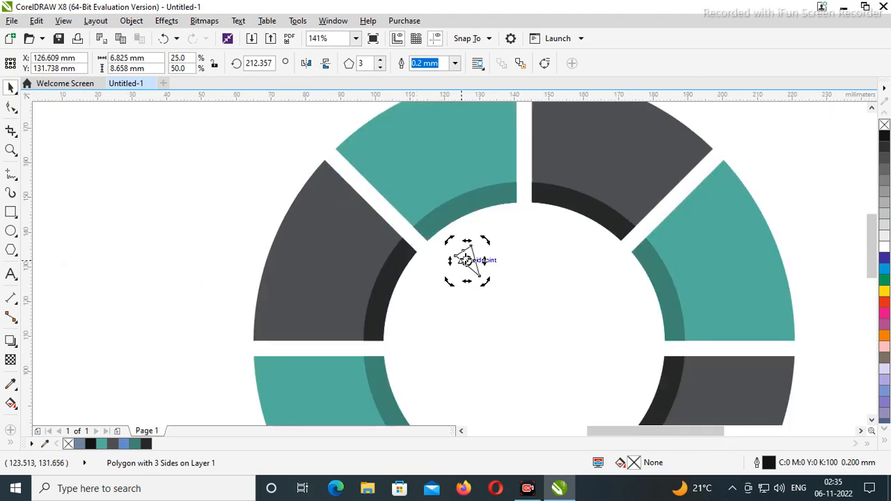
click(467, 260)
drag(471, 259, 496, 237)
click(480, 222)
click(496, 237)
key(F3)
key(F3)
key(F2)
drag(391, 162, 633, 335)
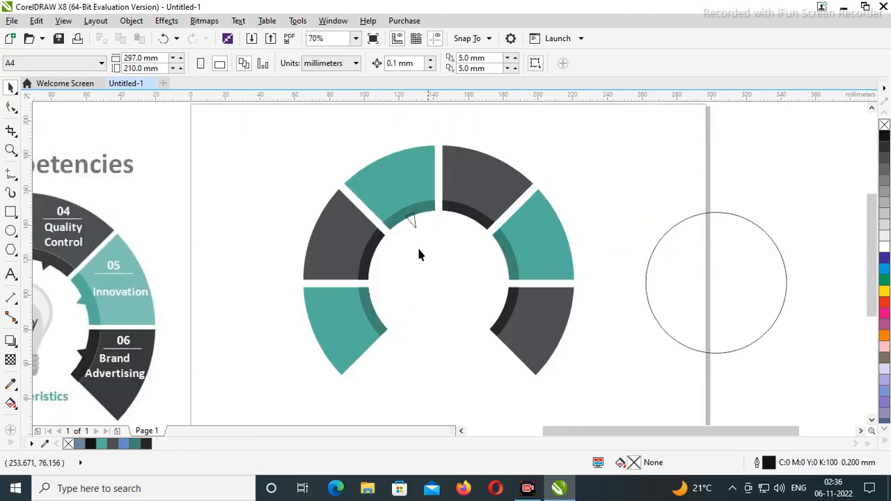
Step: Move the spare circle back to the ring's centre and shrink it to about 3 mm as a rotation reference
click(412, 221)
drag(715, 271, 448, 267)
drag(514, 206, 483, 275)
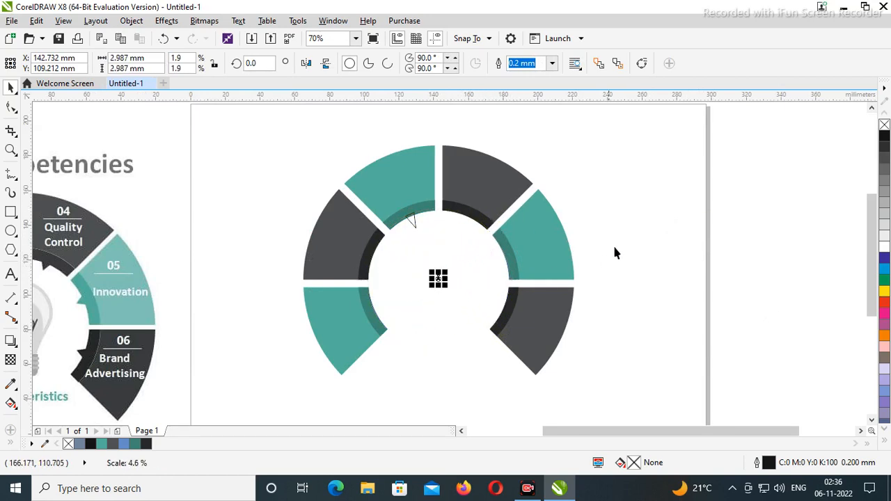
Step: Copy the triangle around the small centre circle, mirroring it for the opposite half so every rim has one, and delete the circle
click(413, 224)
click(414, 221)
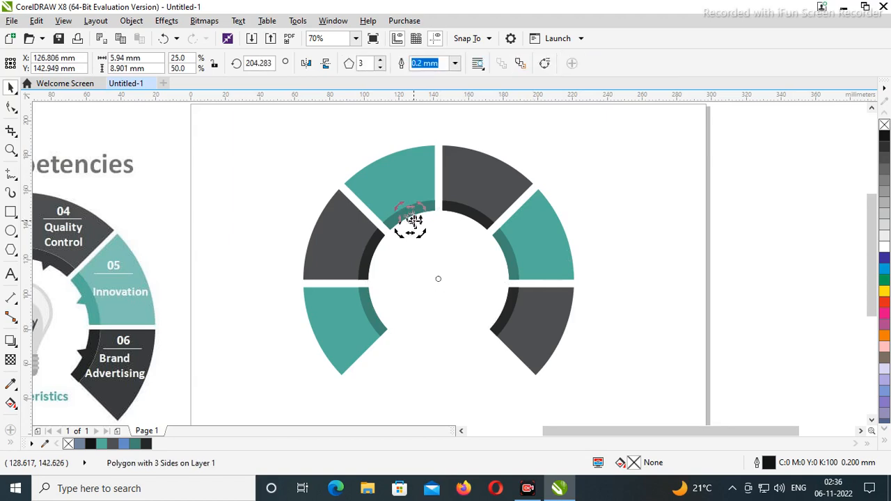
drag(413, 221, 439, 275)
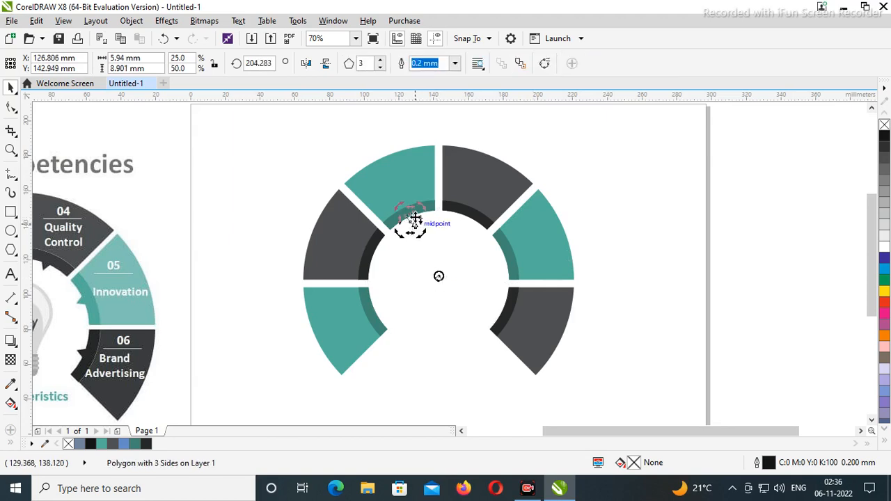
drag(415, 210, 368, 280)
right_click(368, 280)
click(432, 335)
drag(451, 322, 433, 262)
key(Delete)
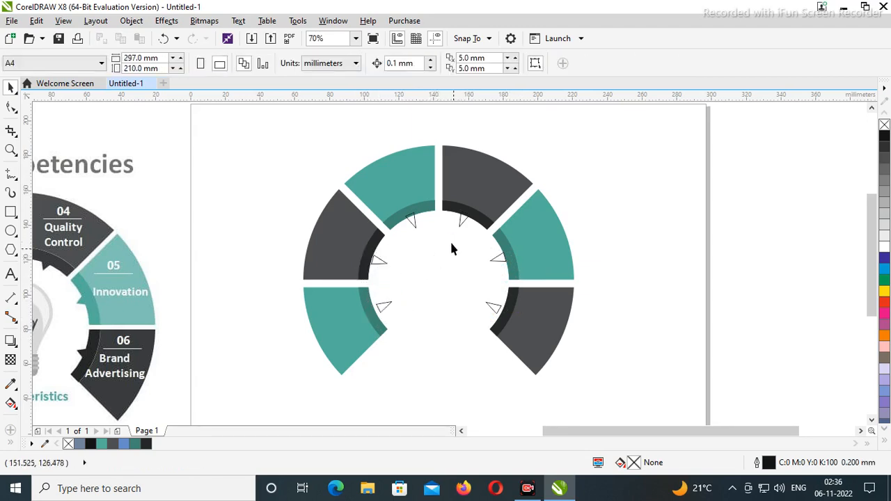
Step: Weld the two uppermost triangles to the inner rims of the top teal and top dark gray segments
scroll(589, 337, up, 2)
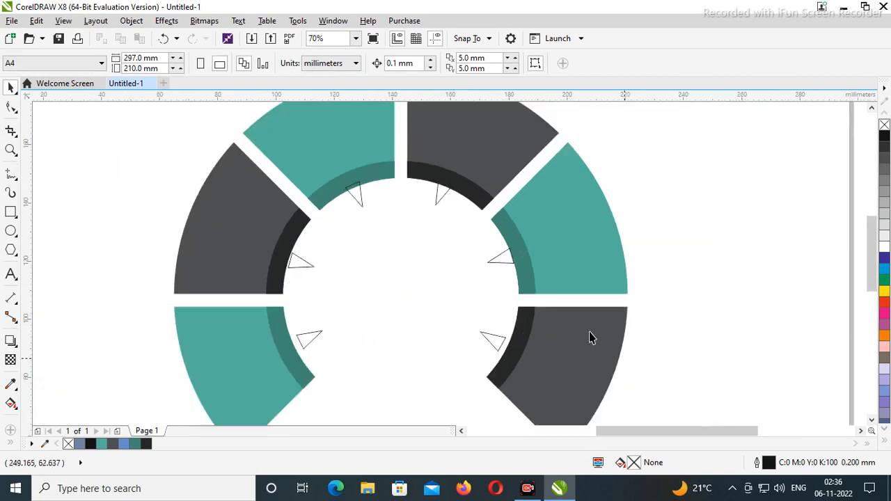
click(358, 195)
shift+click(385, 174)
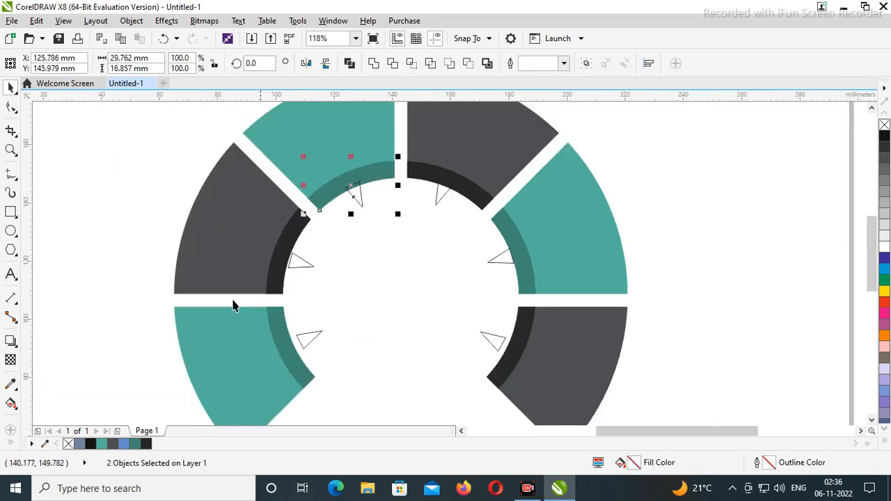
click(374, 64)
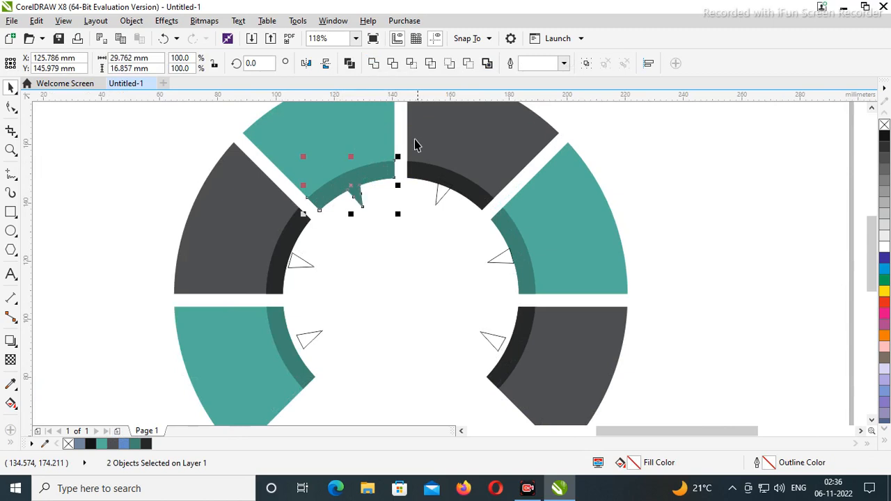
click(452, 193)
shift+click(468, 202)
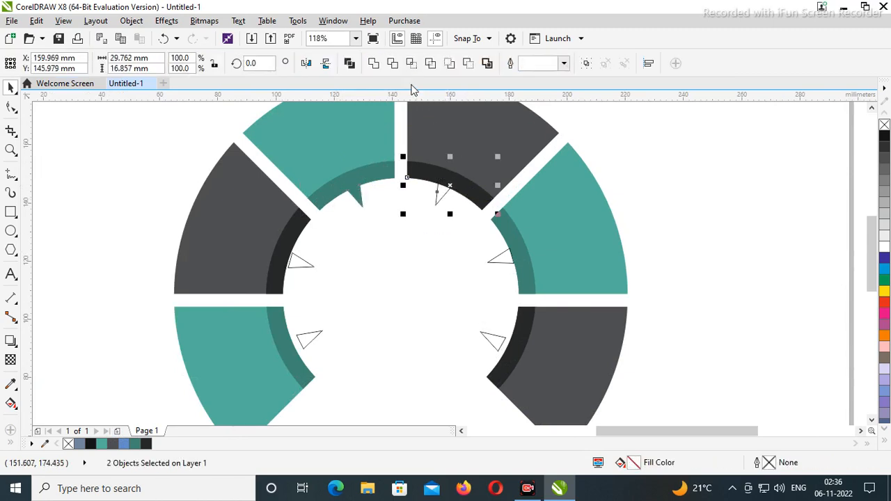
click(374, 64)
click(661, 195)
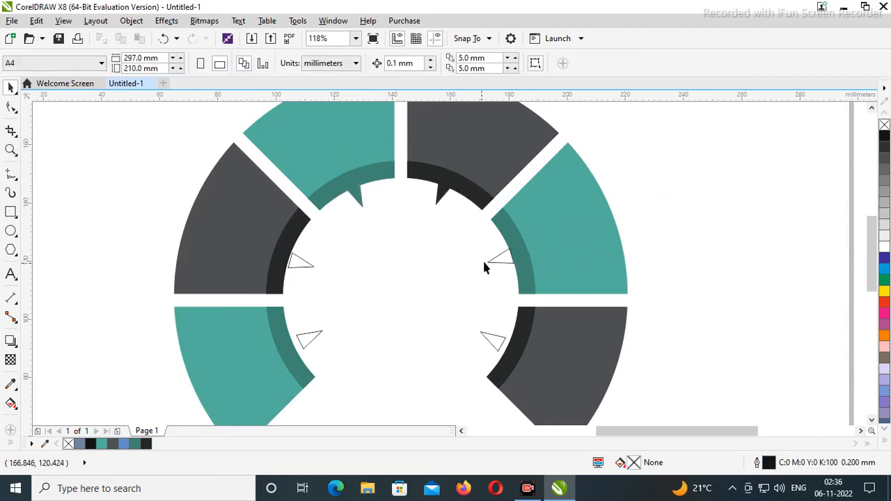
Step: Shift the triangle beside the right-hand teal segment into its inner rim and weld the two together
click(502, 257)
shift+click(523, 272)
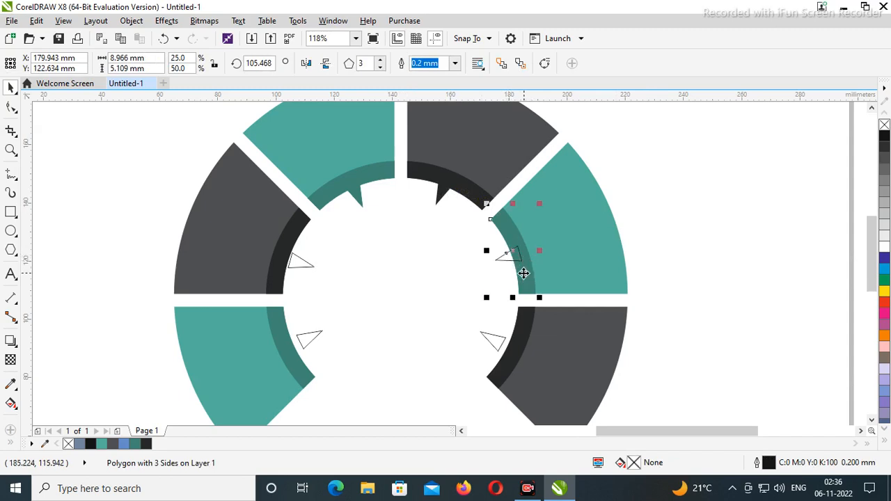
click(393, 64)
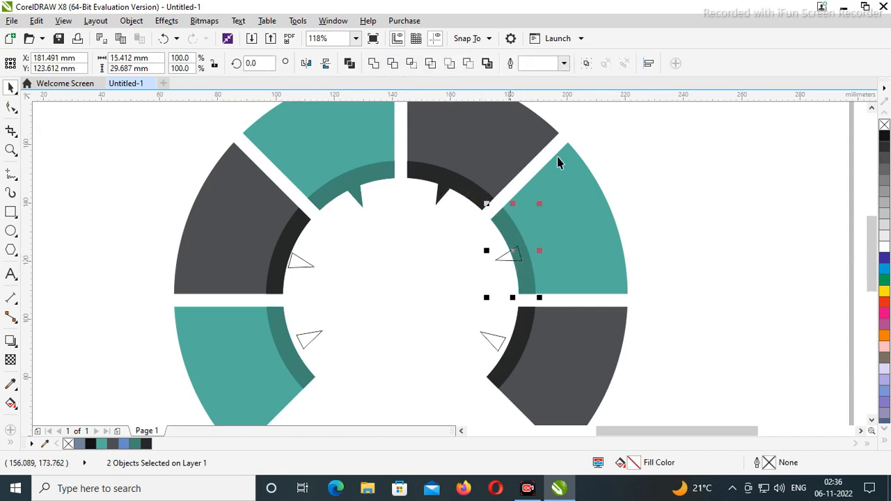
click(684, 189)
Step: Shift the triangle beside the lower-right dark gray segment into its inner rim and weld them
scroll(555, 169, down, 3)
drag(304, 164, 639, 327)
drag(526, 269, 536, 266)
shift+click(533, 295)
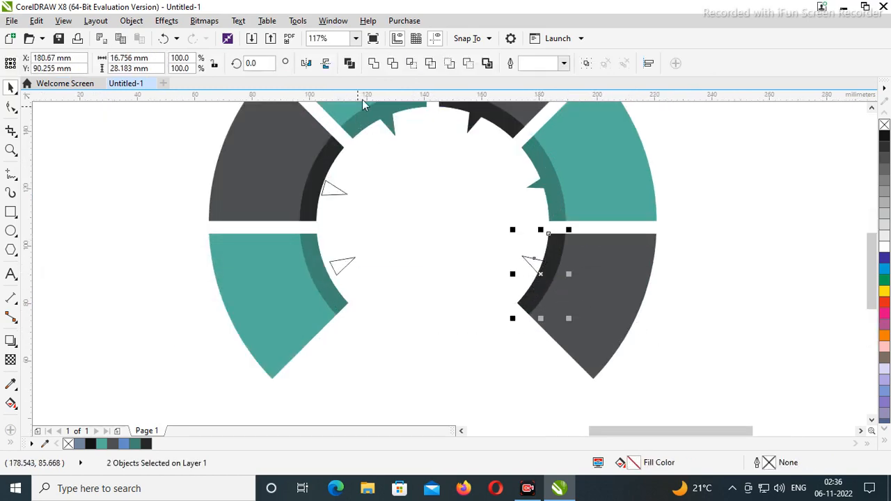
click(376, 63)
click(459, 314)
Step: Overlap the triangle with the lower-left teal segment's inner rim and weld both shapes
click(335, 278)
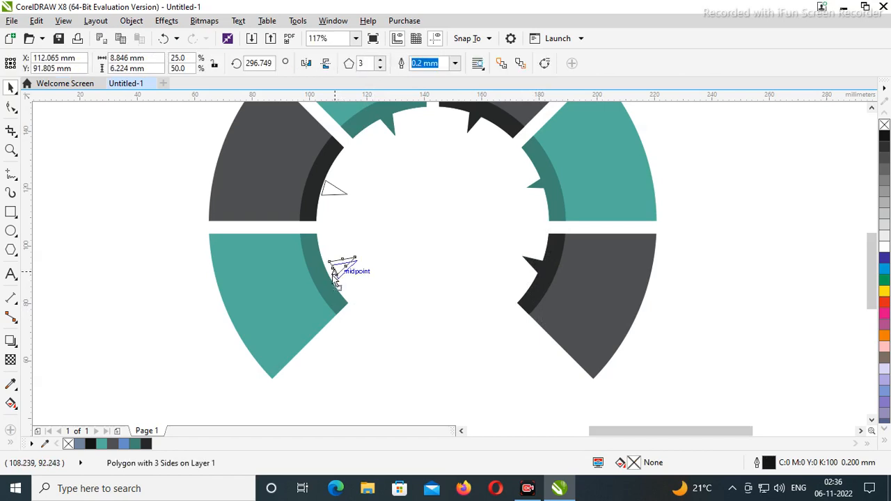
drag(326, 271, 327, 271)
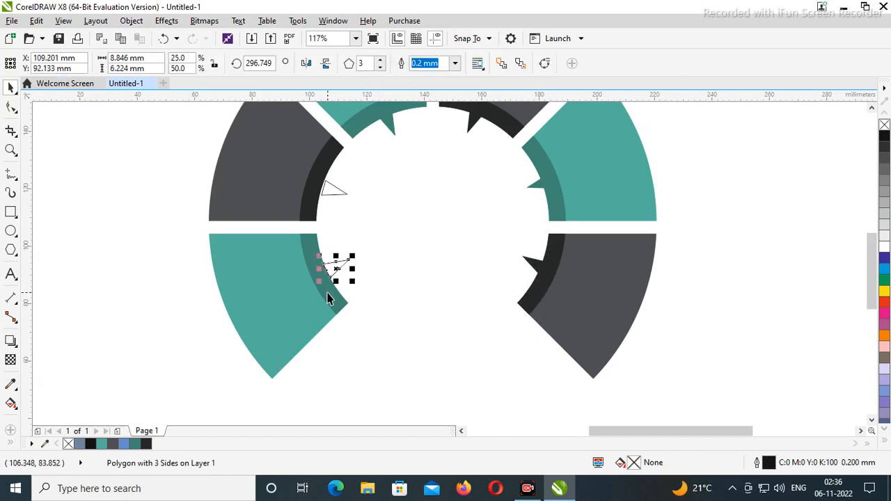
shift+click(328, 292)
click(373, 63)
click(355, 219)
Step: Nudge the last triangle into the left dark gray segment's inner rim and weld it on
drag(334, 191, 333, 189)
shift+click(332, 158)
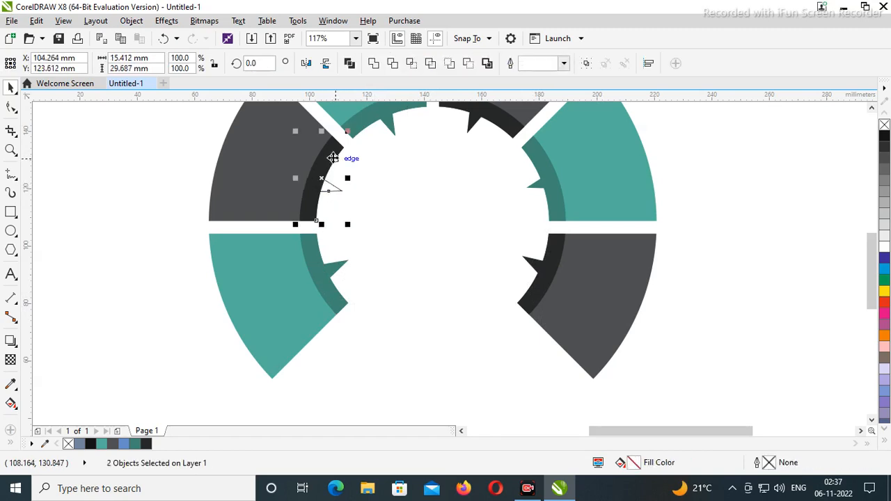
click(432, 227)
Step: Select all segments and pointed rims of the ring on the page and group them
scroll(443, 220, down, 5)
scroll(353, 202, down, 1)
drag(272, 167, 474, 261)
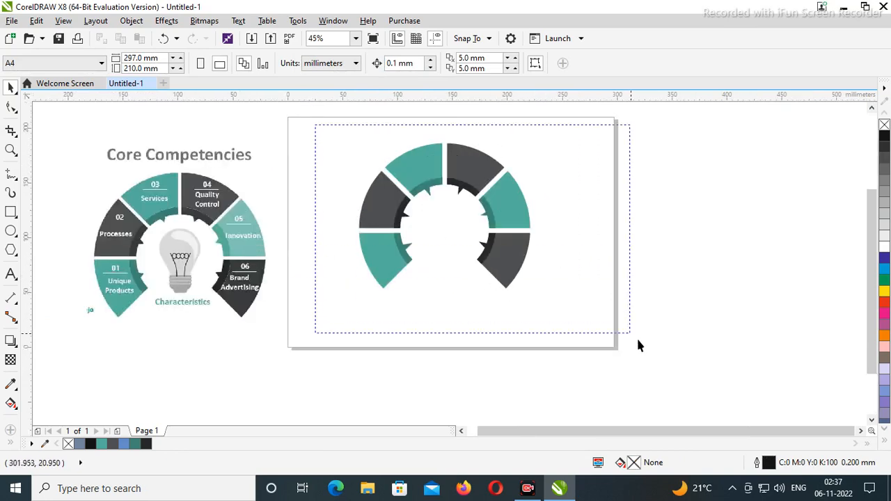
drag(638, 341, 614, 338)
key(ctrl+g)
click(603, 322)
Step: Start a text object above the ring near the top of the page
scroll(596, 309, down, 2)
key(F2)
drag(292, 183, 654, 333)
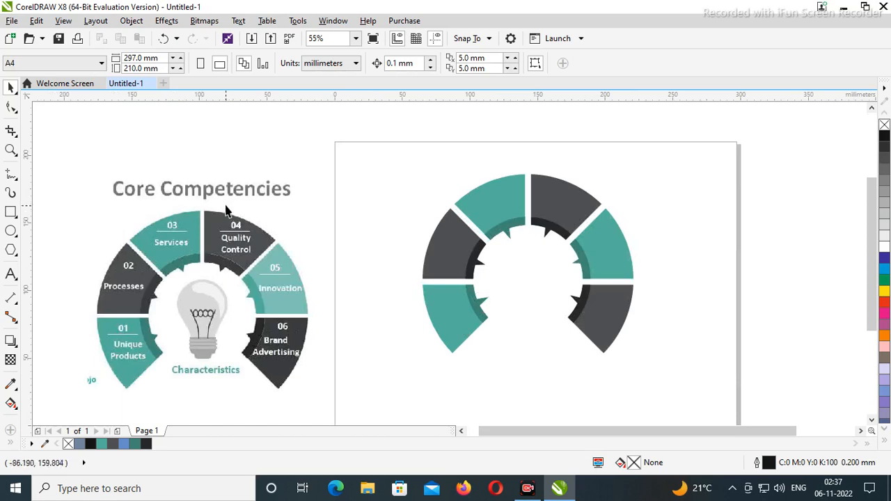
click(10, 274)
drag(468, 160, 487, 170)
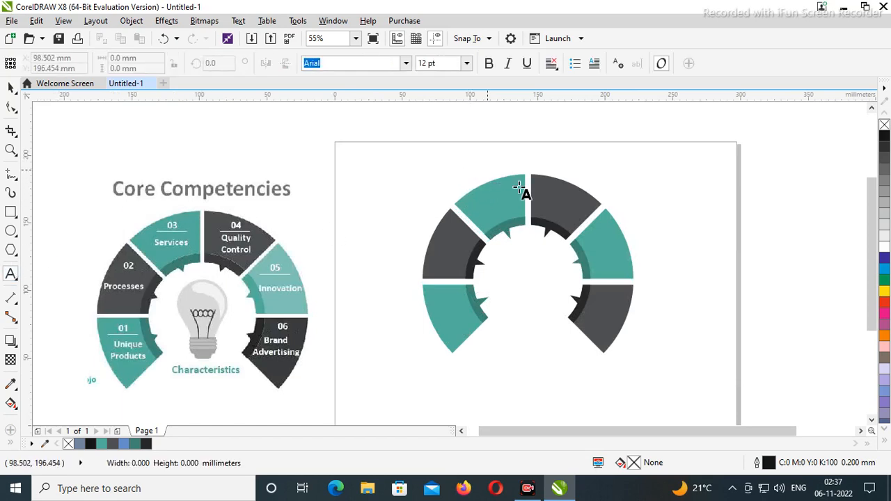